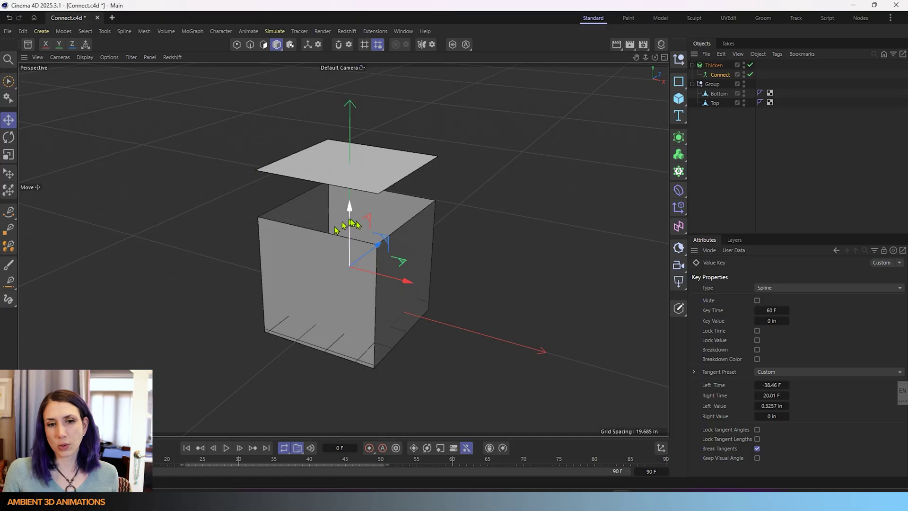
Inspect the Group null with its Bottom and Top meshes, the Thicken generator and the Connect object.
left_click(712, 86)
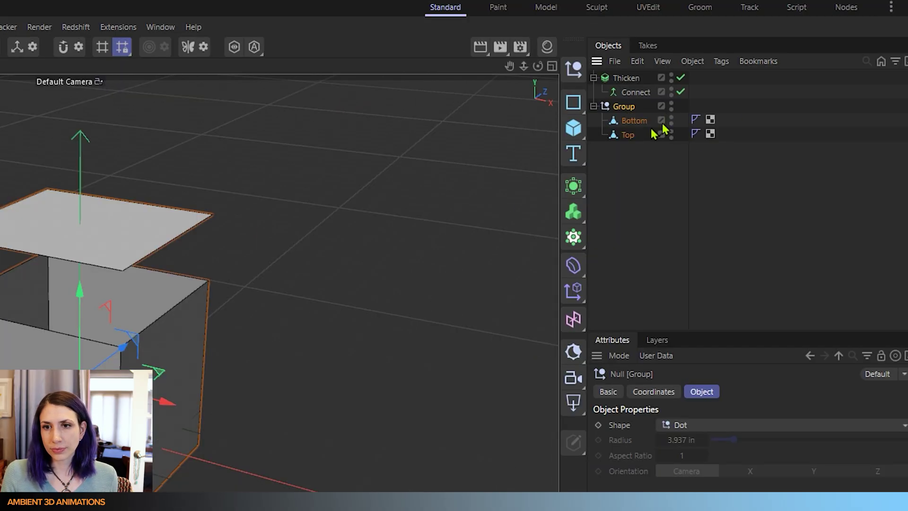
left_click(650, 121)
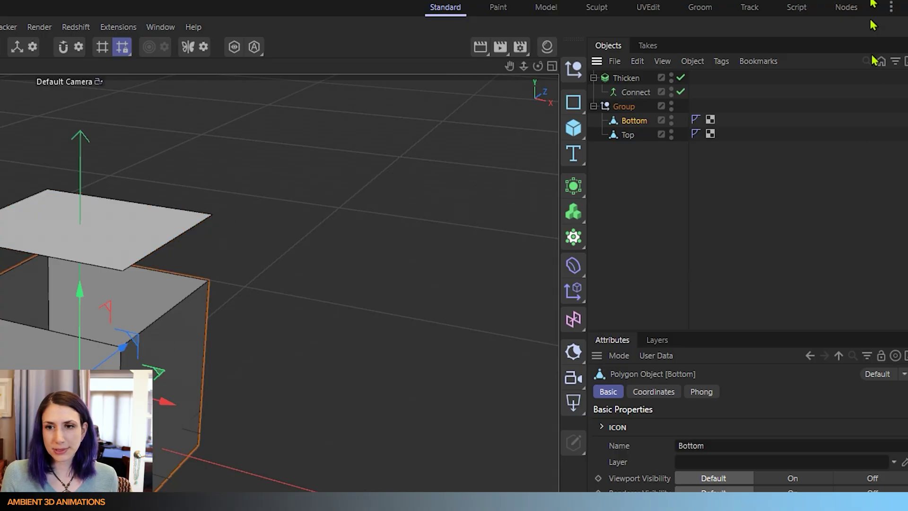
left_click(626, 135)
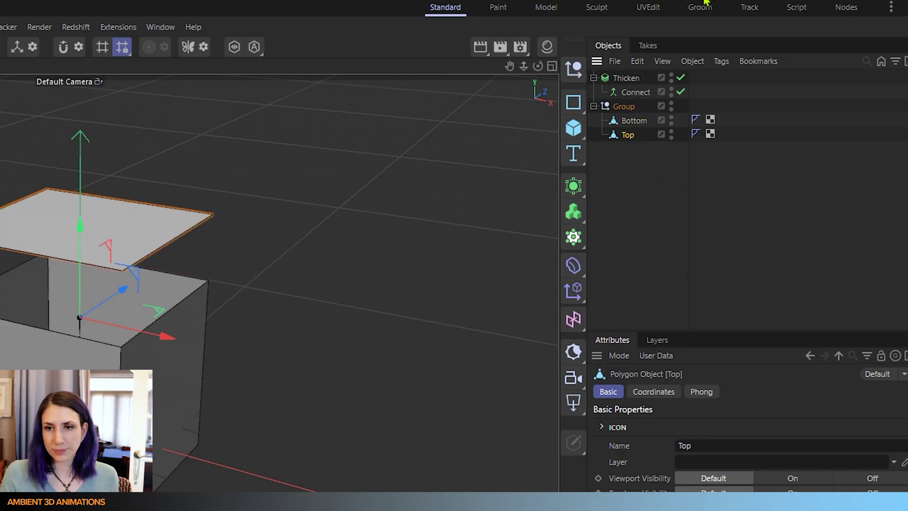
left_click(636, 83)
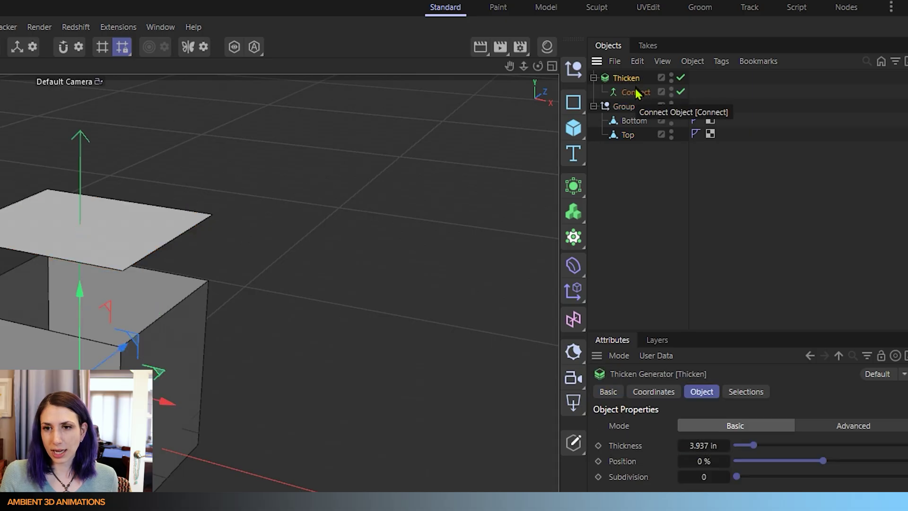
left_click(636, 93)
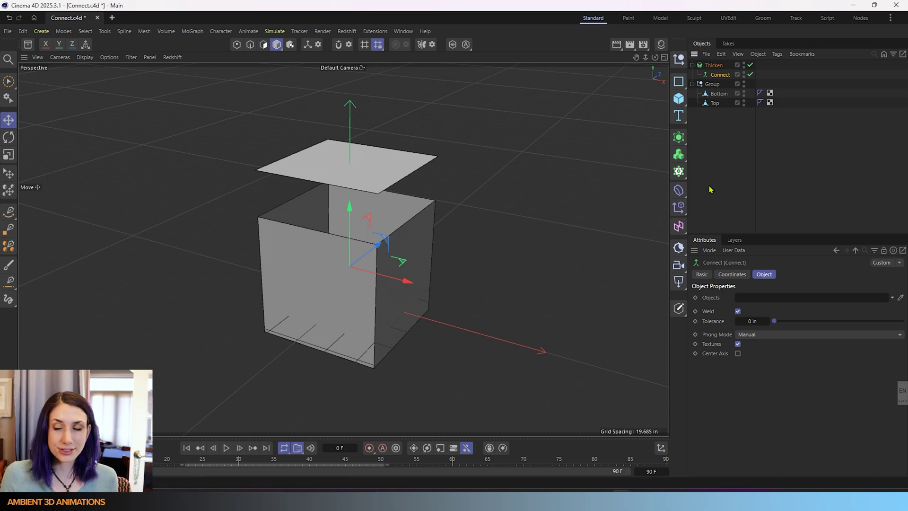
Look up where the Thicken and Connect objects are found among the available generators.
left_click(681, 140)
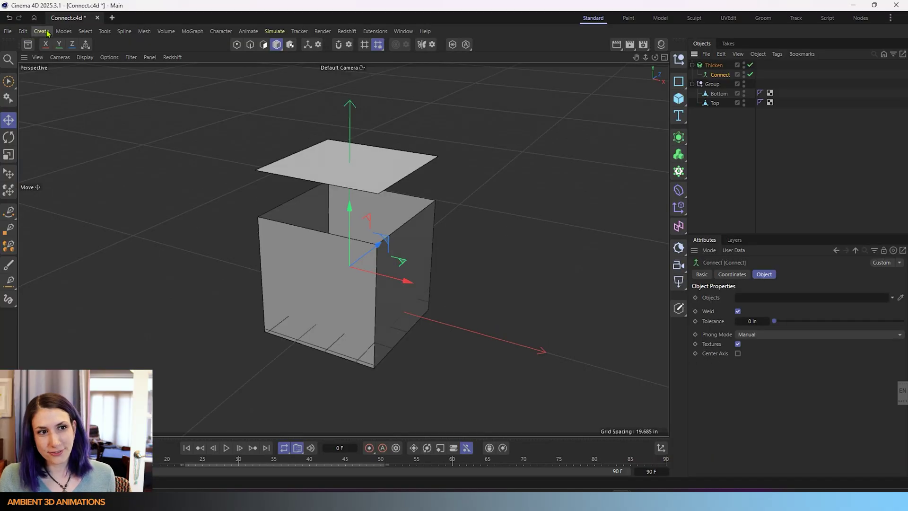
left_click(44, 31)
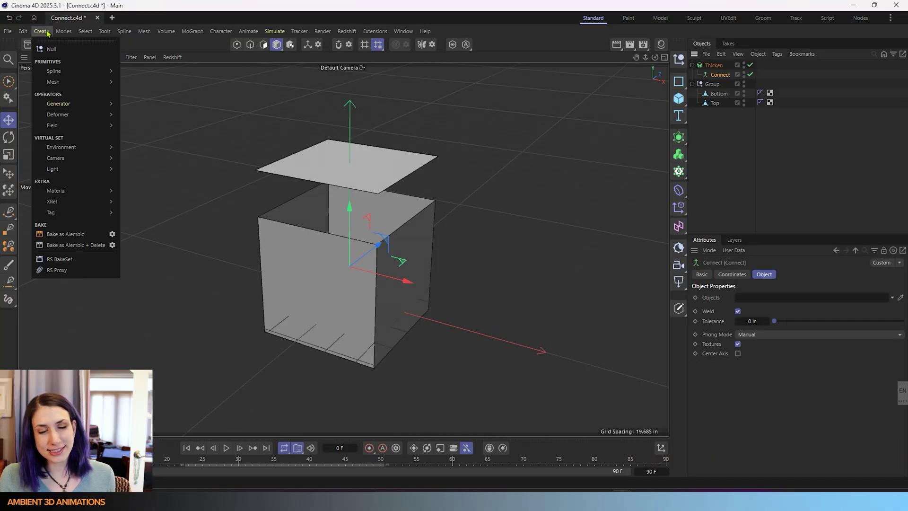
mouse_move(56, 104)
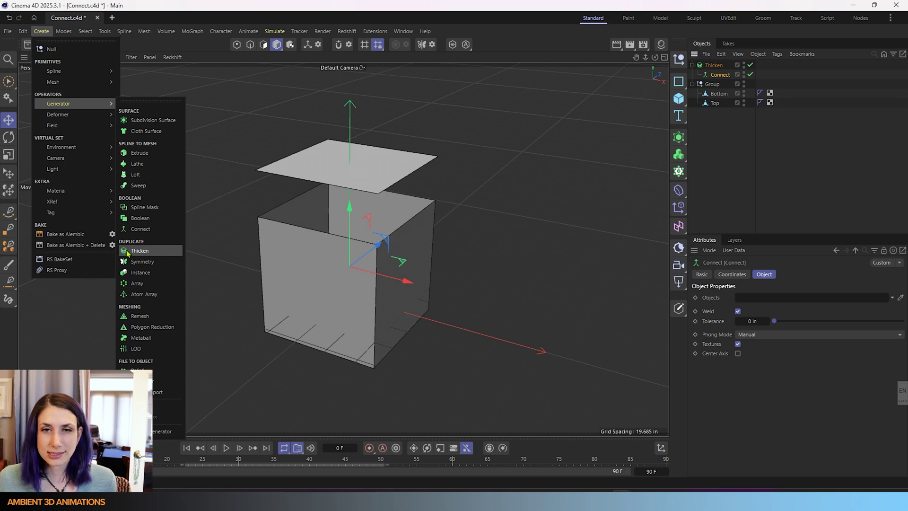
left_click(579, 173)
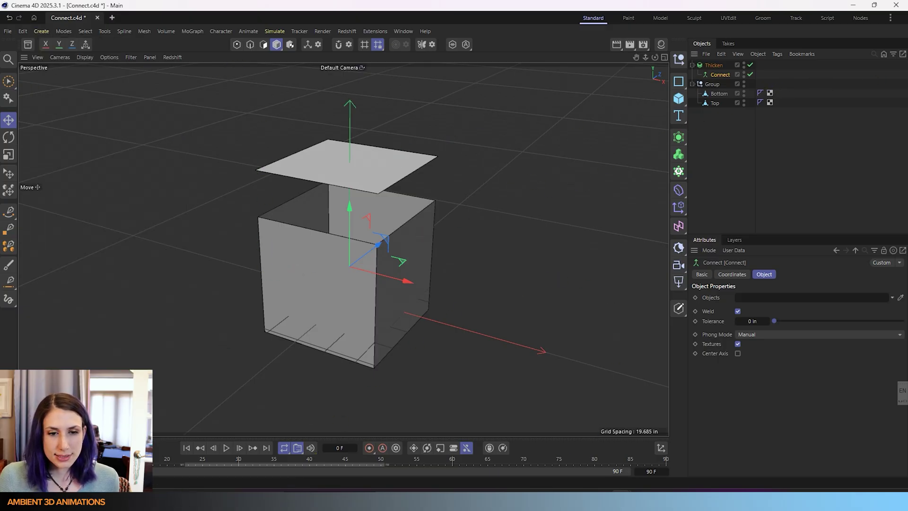
mouse_move(25, 460)
left_mouse_down()
mouse_move(60, 460)
mouse_move(25, 460)
left_mouse_up()
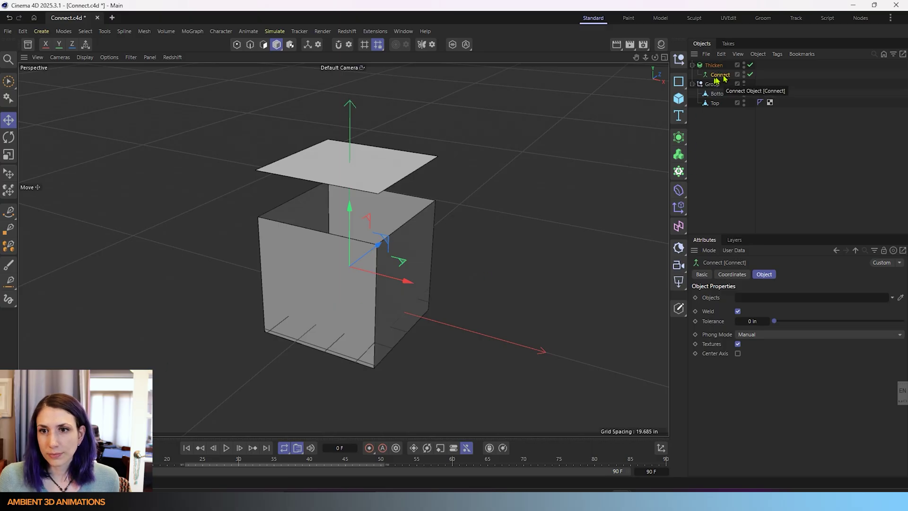
Move the Connect object out of Thicken and make the Group with Bottom and Top a child of Thicken.
left_click_drag(724, 78, 711, 61)
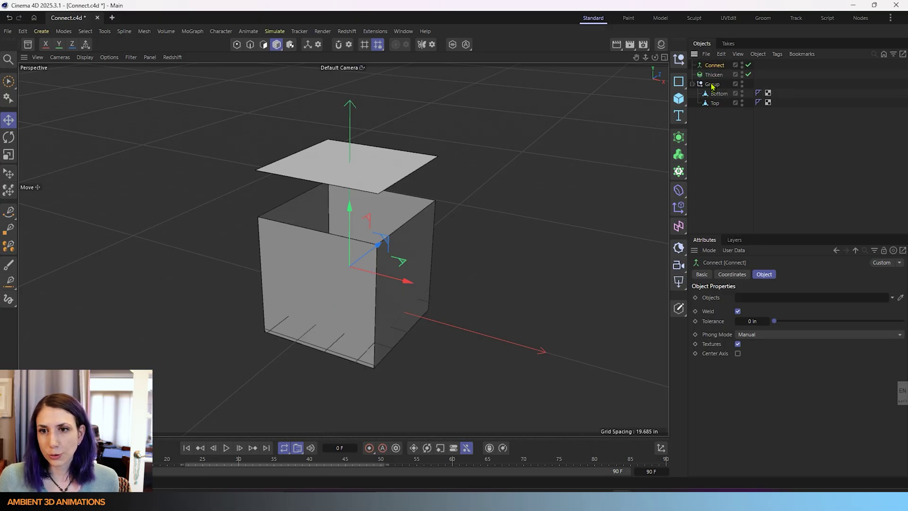
left_click(718, 94)
left_click(714, 103)
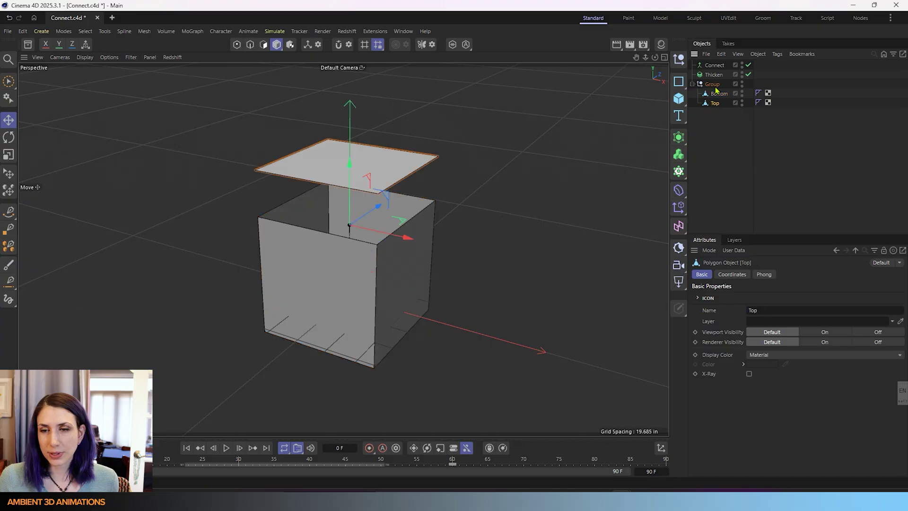
left_click_drag(714, 85, 713, 75)
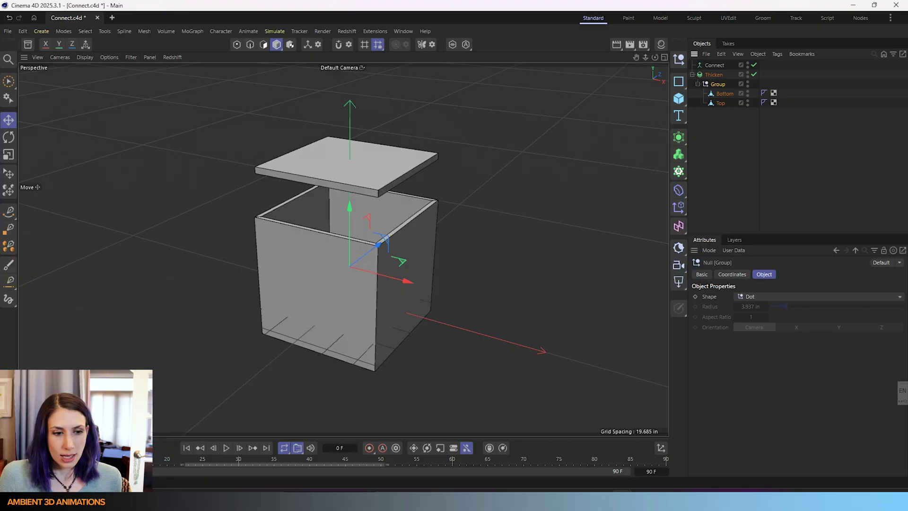
Play the lid-closing animation, stop it with the box closed, and examine the seam between lid and box up close.
left_click(227, 447)
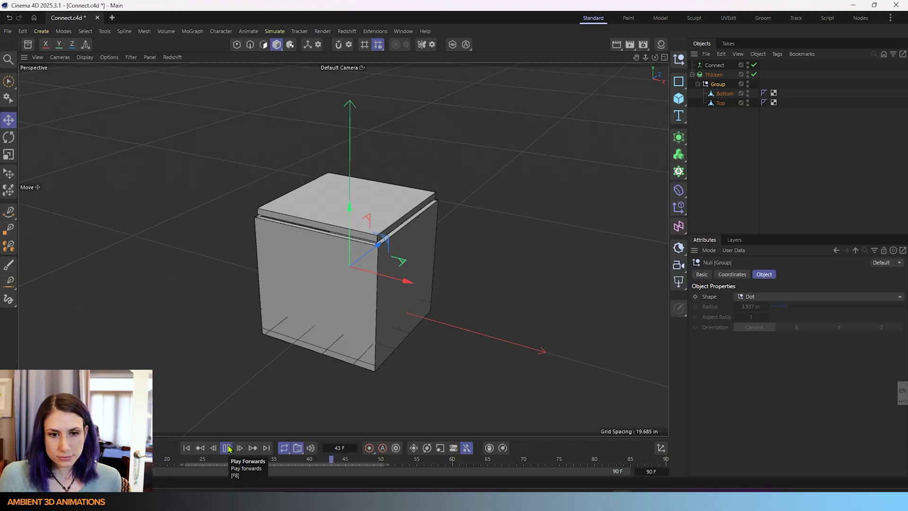
left_click(227, 447)
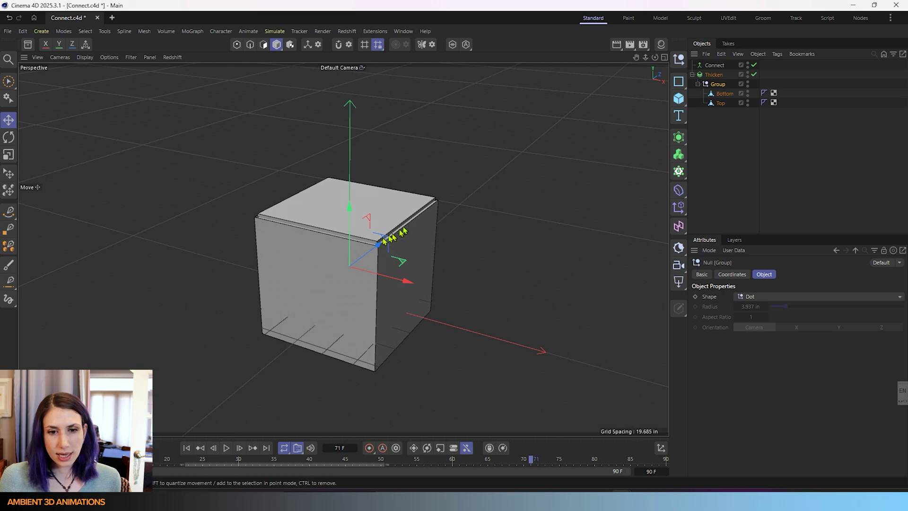
scroll(387, 248, "up", 2)
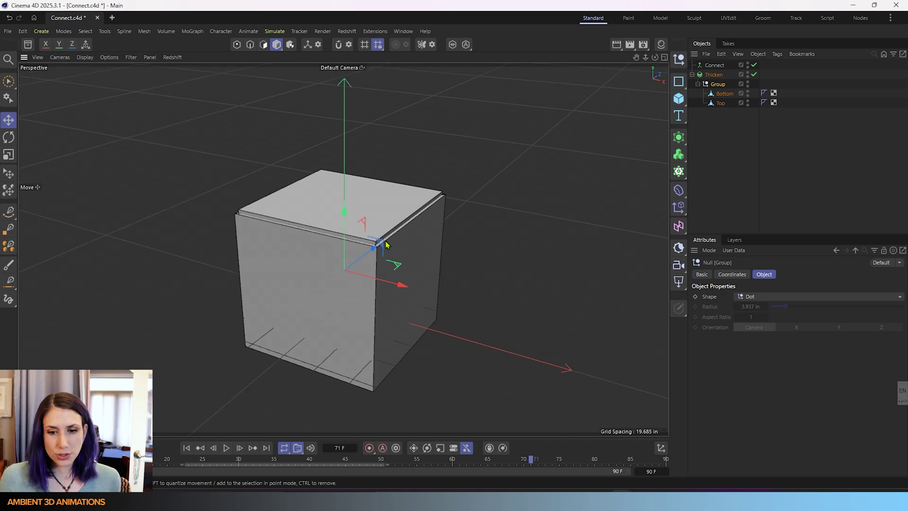
scroll(386, 244, "up", 6)
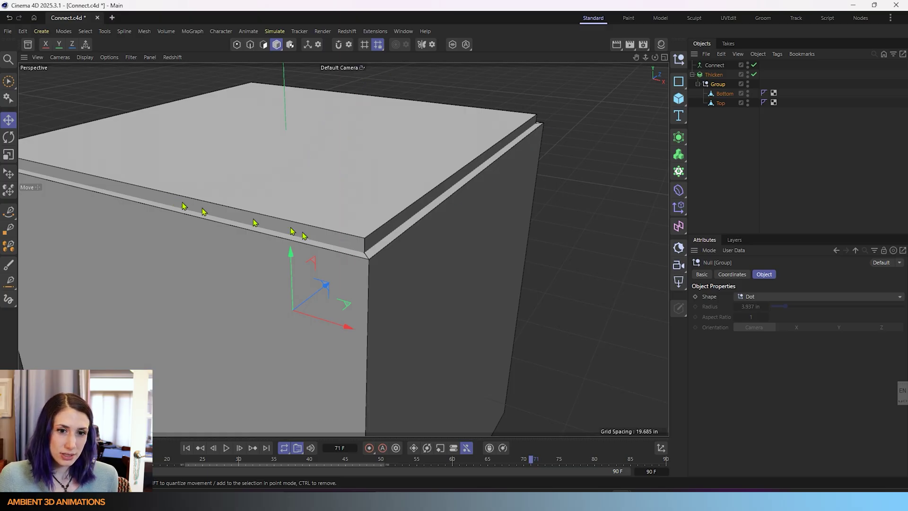
scroll(304, 234, "down", 5)
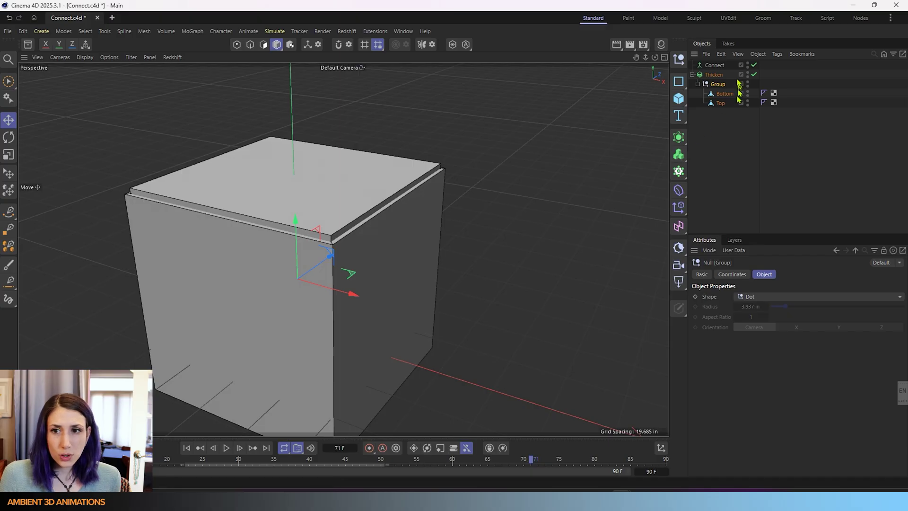
Disable and re-enable the Thicken generator to compare the closed seam, and return to the start of the animation.
left_click(753, 75)
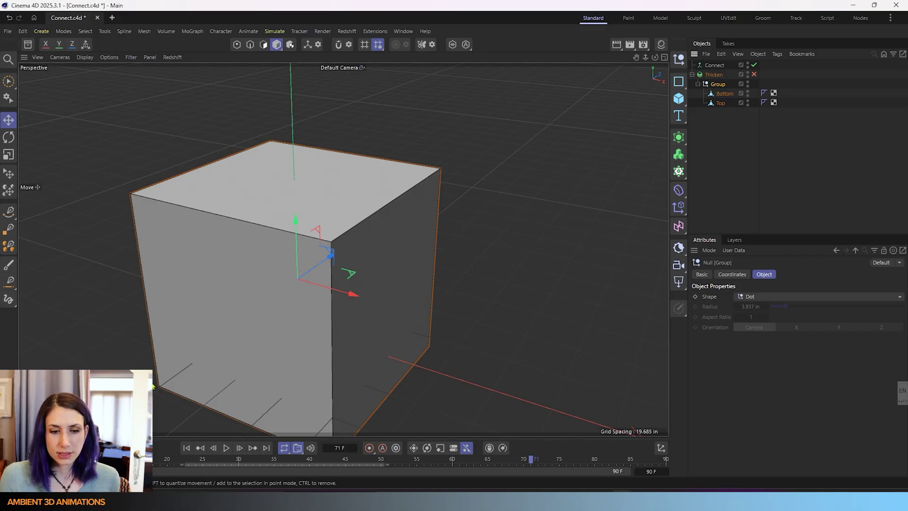
left_click(755, 76)
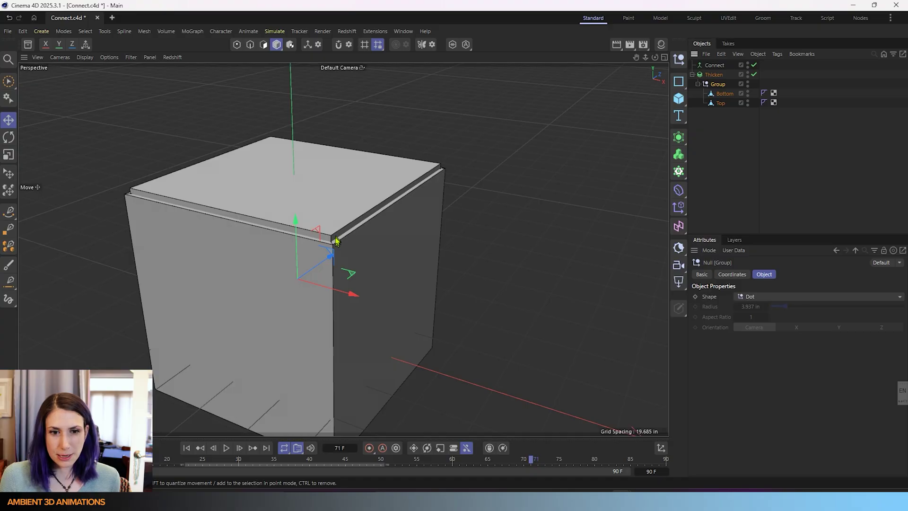
scroll(334, 244, "up", 5)
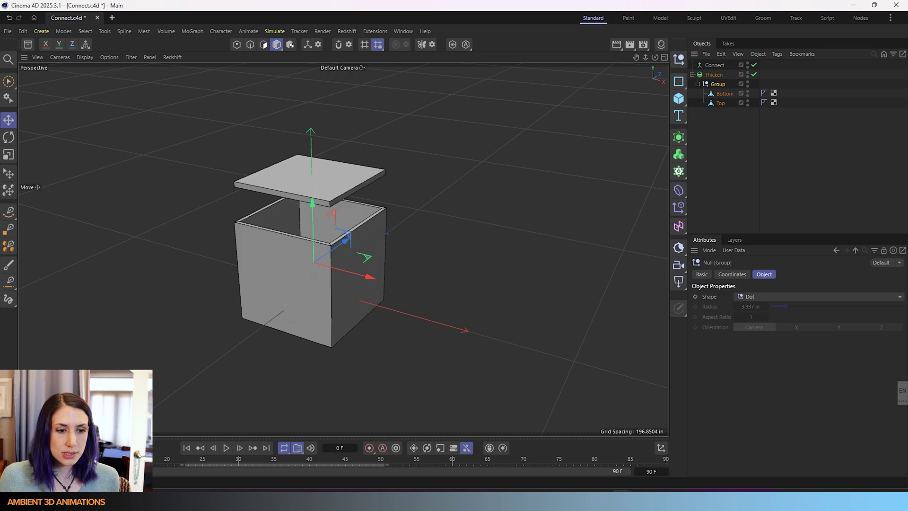
key("g")
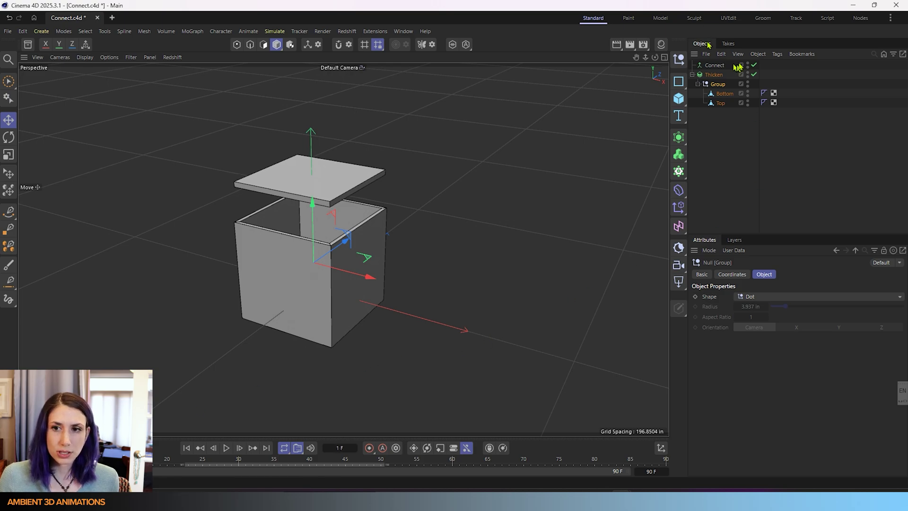
Review the Connect object and the Bottom and Top meshes, and search the Commander for "weld".
left_click(713, 67)
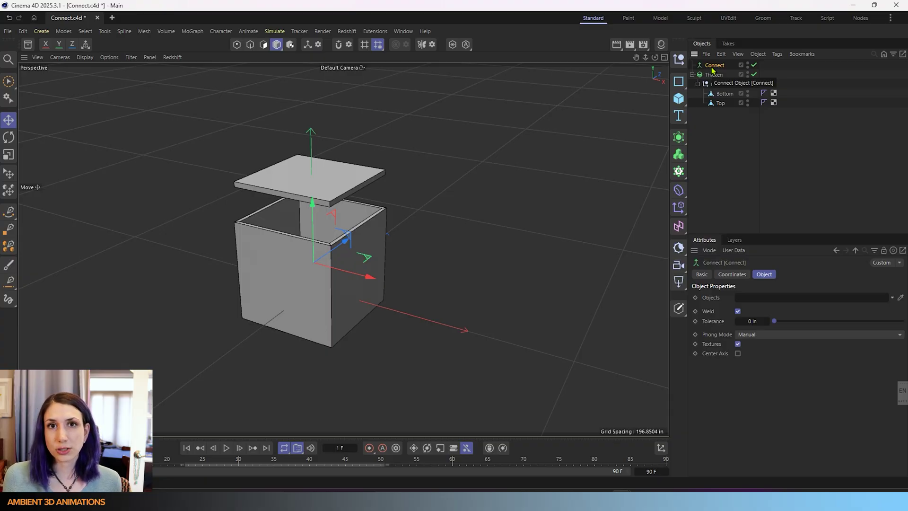
left_click(724, 94)
left_click(722, 103)
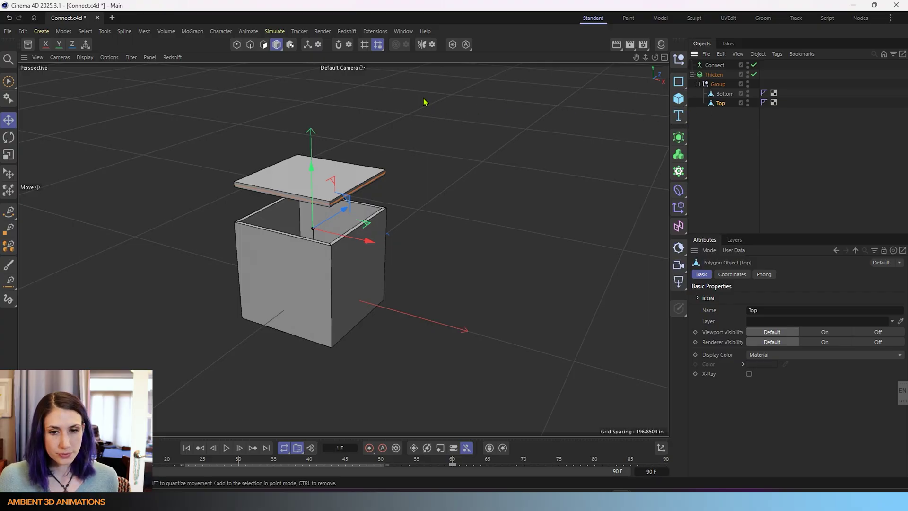
key("shift+c")
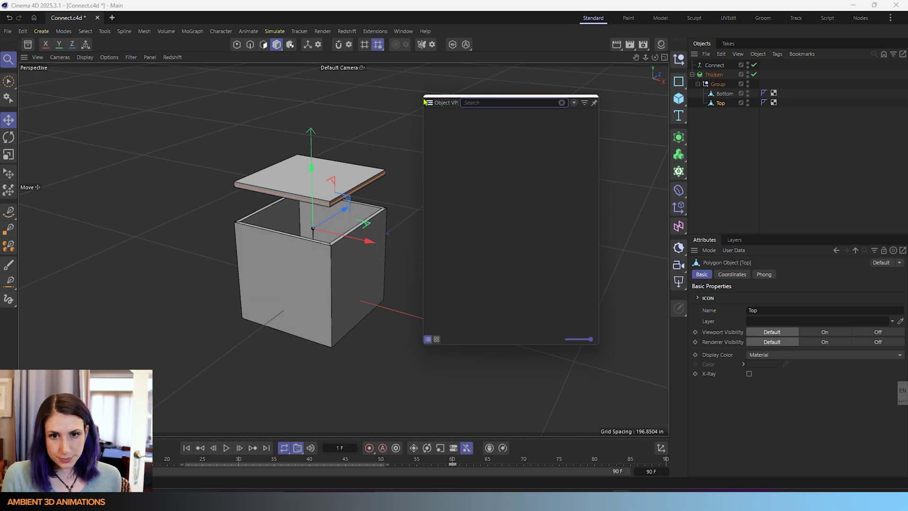
type("weld")
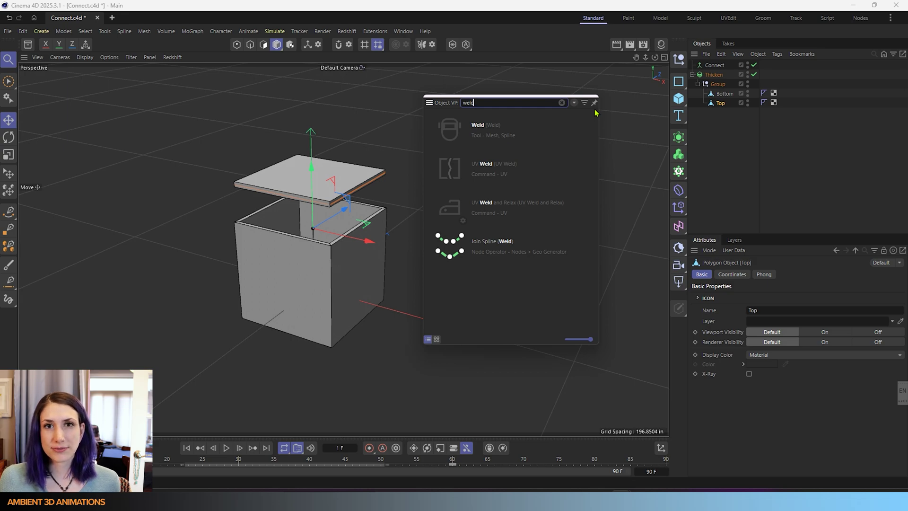
left_click(561, 103)
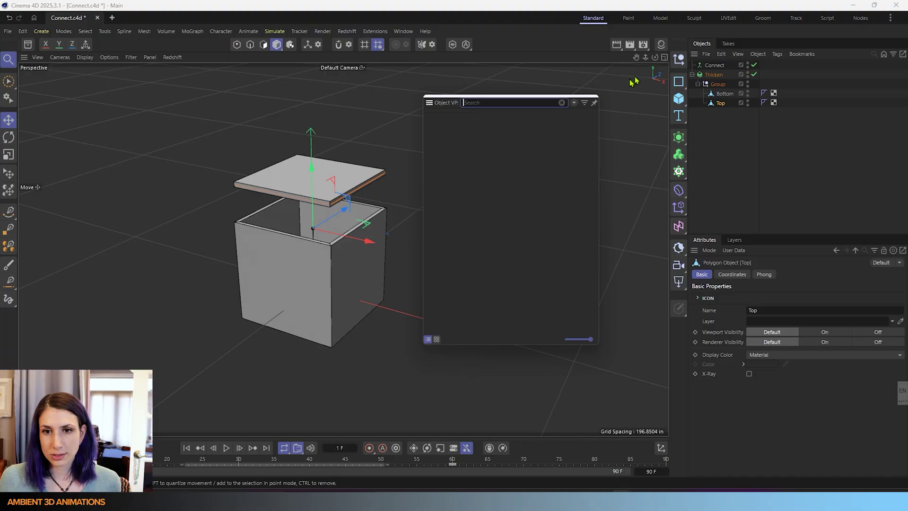
Make the Group a child of Connect and place Connect inside the Thicken generator.
left_click(714, 85)
left_click(716, 85)
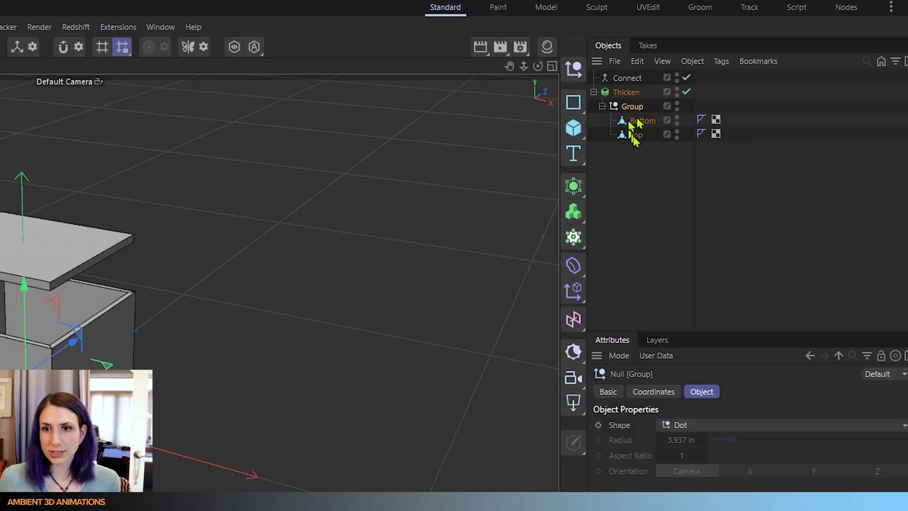
left_click_drag(637, 113, 633, 79)
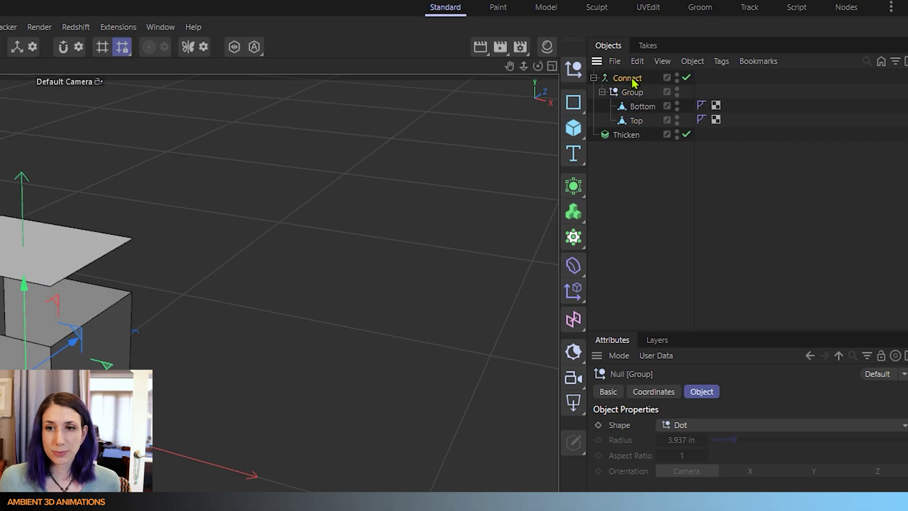
left_click_drag(632, 81, 629, 133)
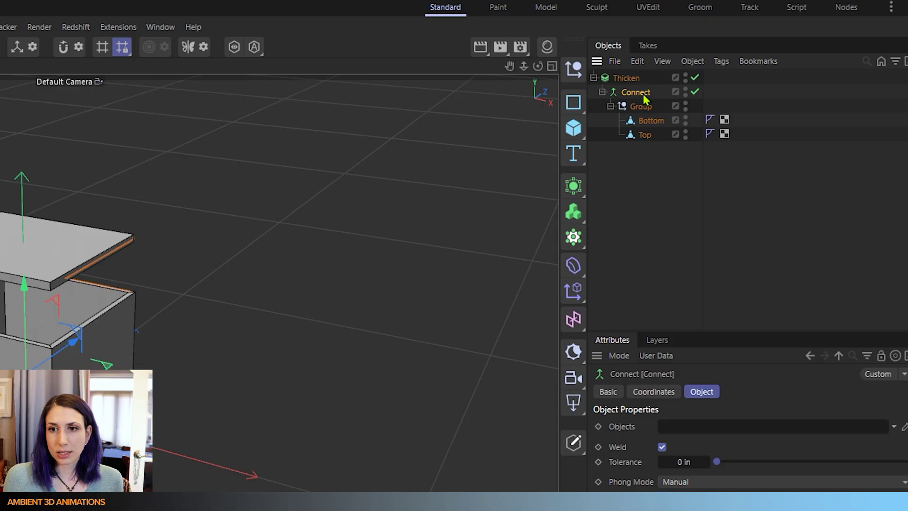
Check the nested Bottom and Top meshes, the Thicken settings and the thickened rim of the open box.
left_click(649, 124)
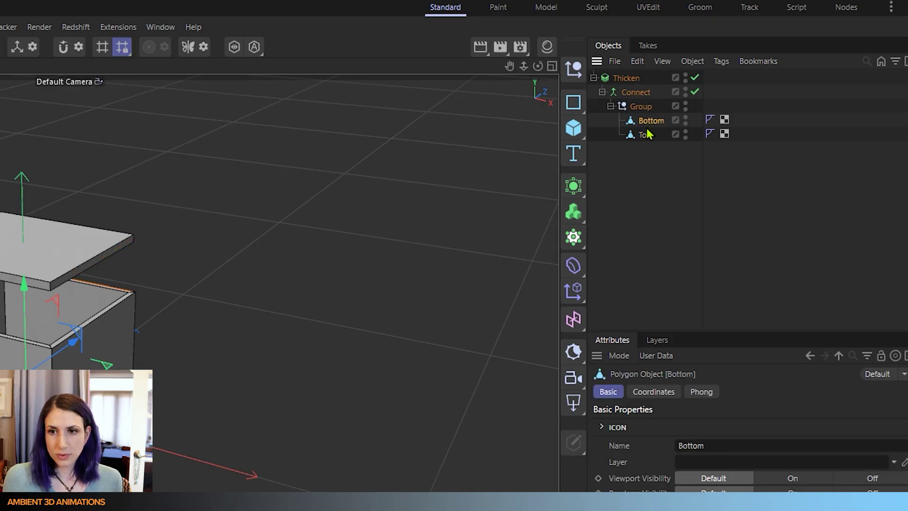
left_click(650, 135)
left_click(653, 122)
left_click(652, 137)
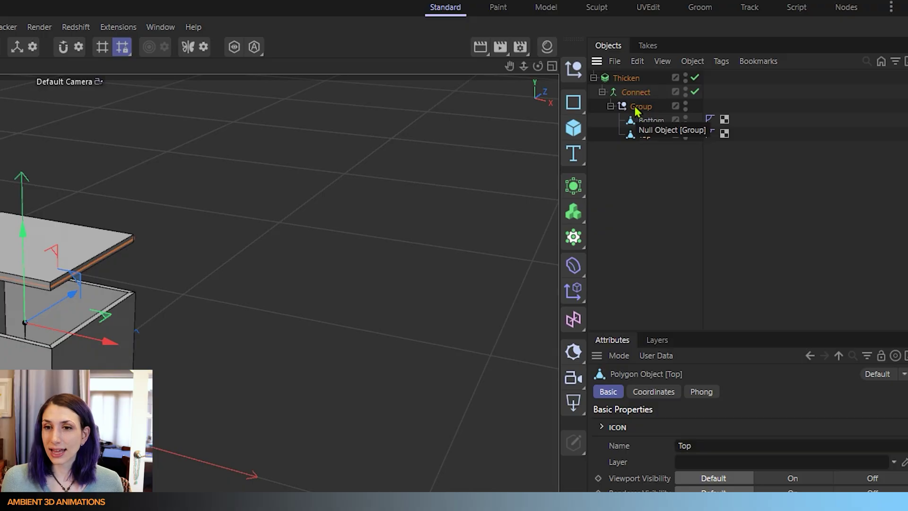
left_click(626, 78)
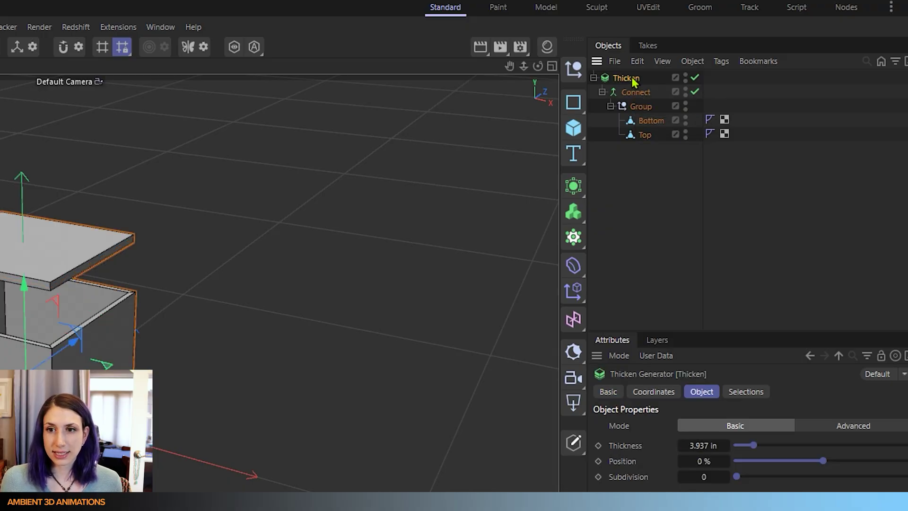
scroll(46, 340, "up", 4)
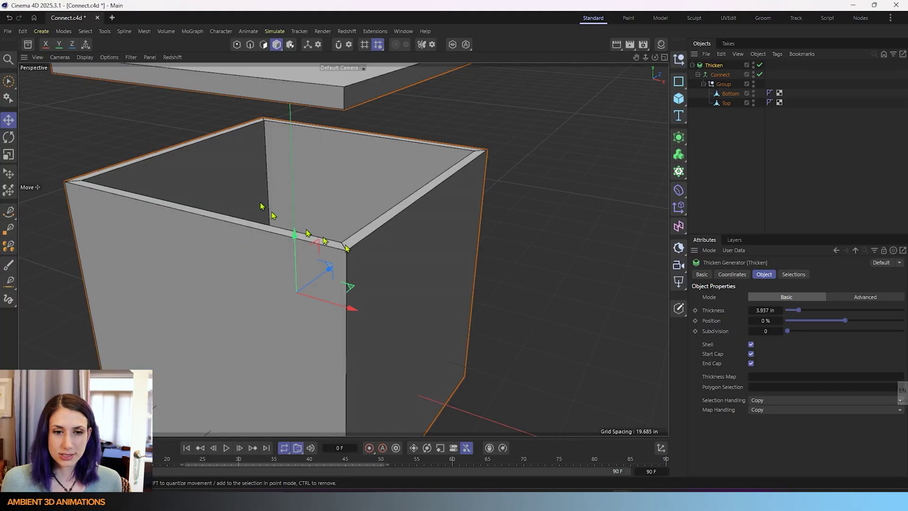
scroll(56, 330, "down", 4)
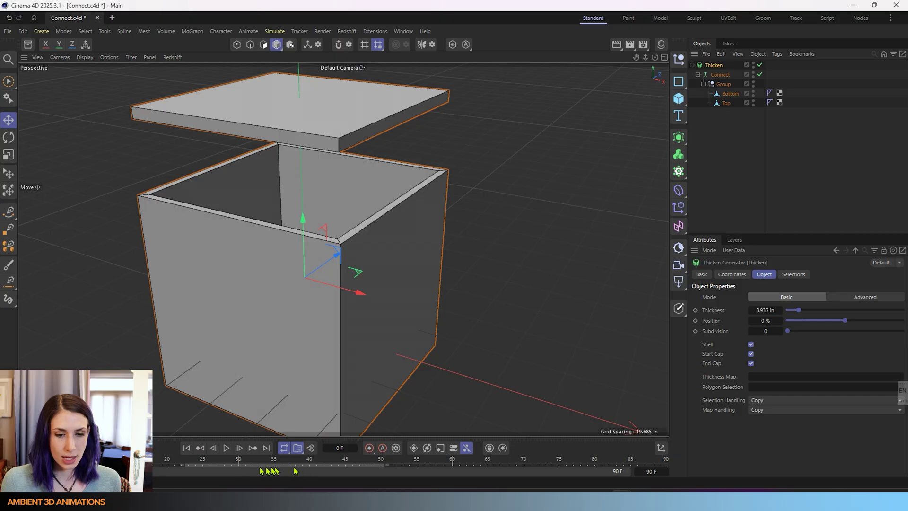
Play the lid animation twice, stopping each time after the lid closes, to check the joined seam on the thickened box.
left_click(226, 448)
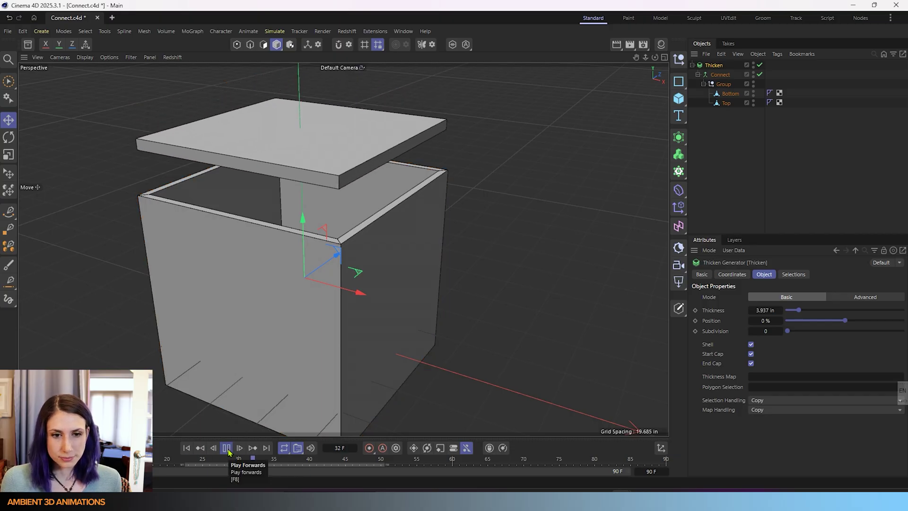
left_click(227, 448)
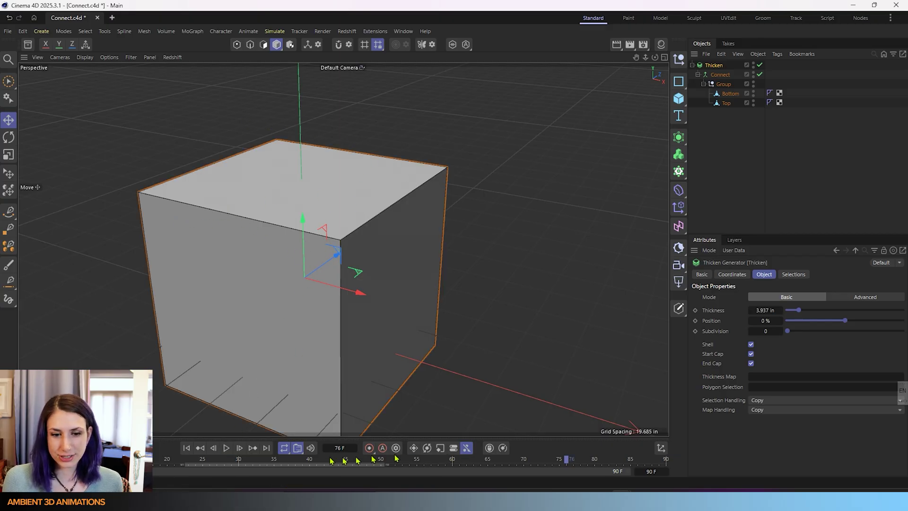
left_click(227, 448)
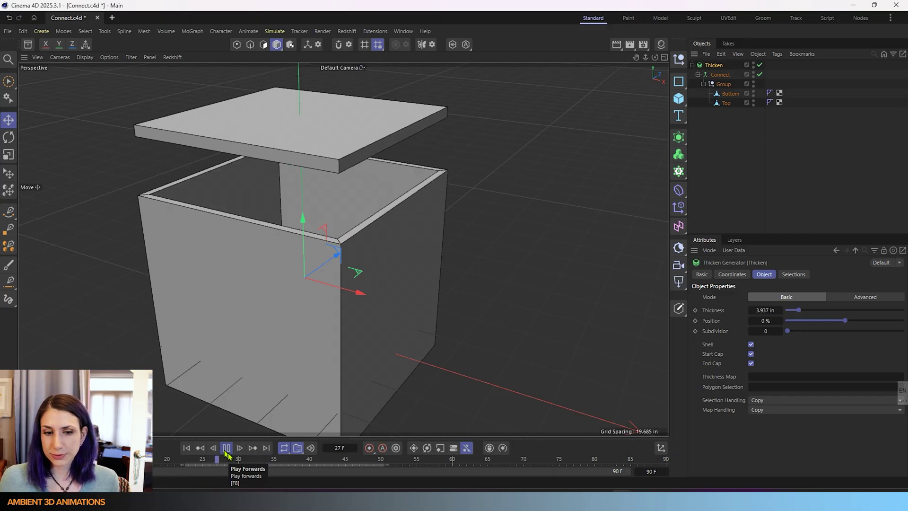
left_click(232, 449)
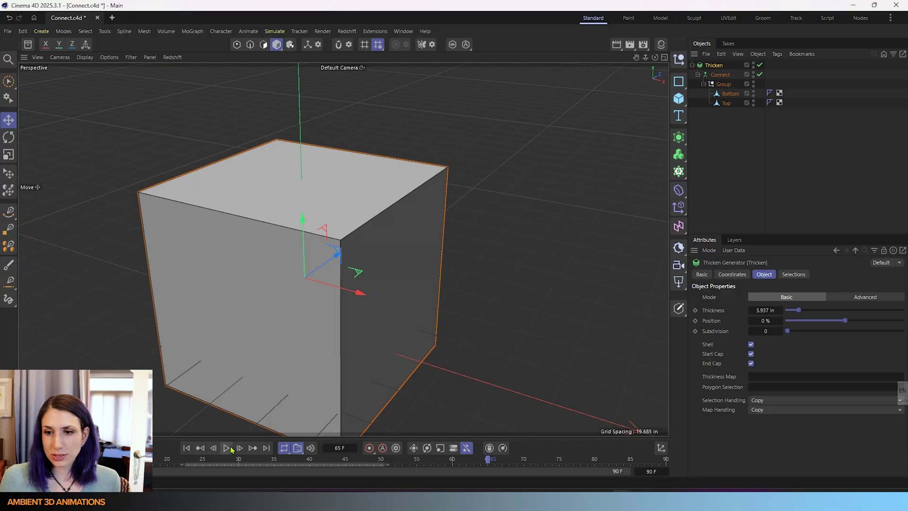
Move the Group out of the Connect hierarchy and link it in the Connect object's Objects field instead.
left_click(721, 75)
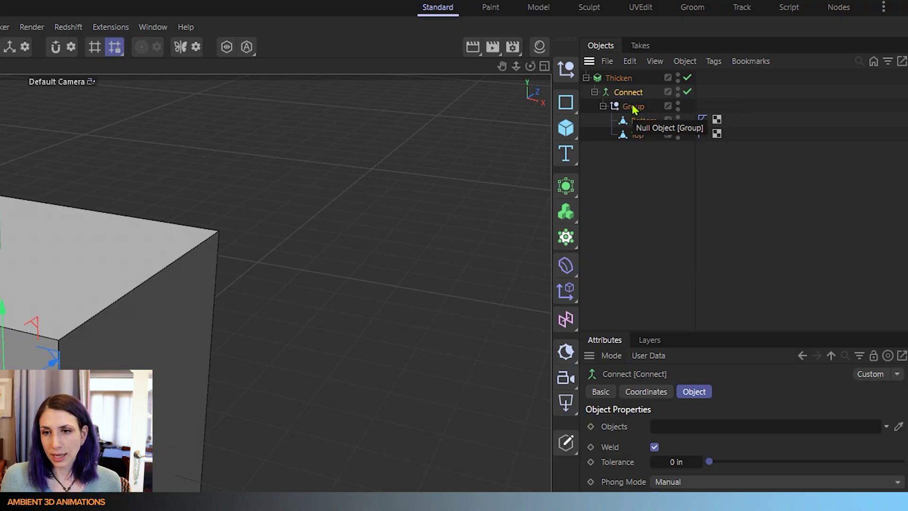
left_click_drag(639, 112, 633, 208)
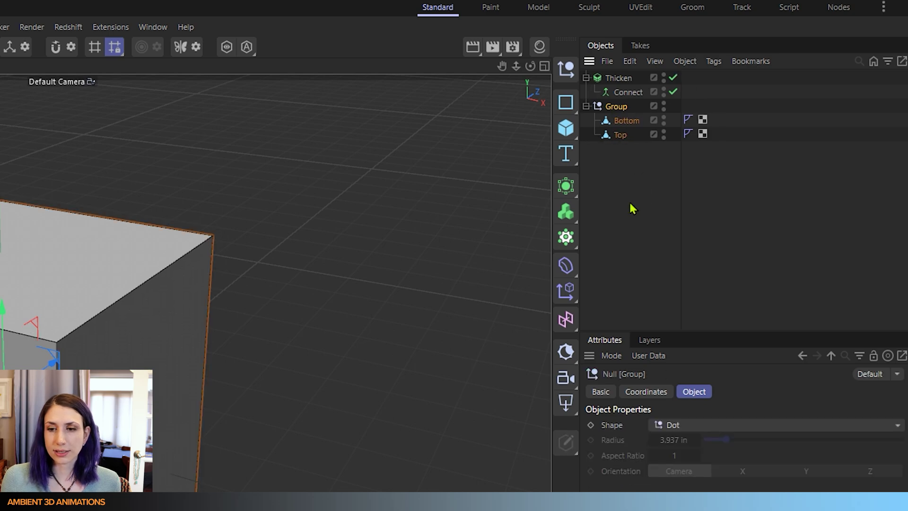
left_click(623, 94)
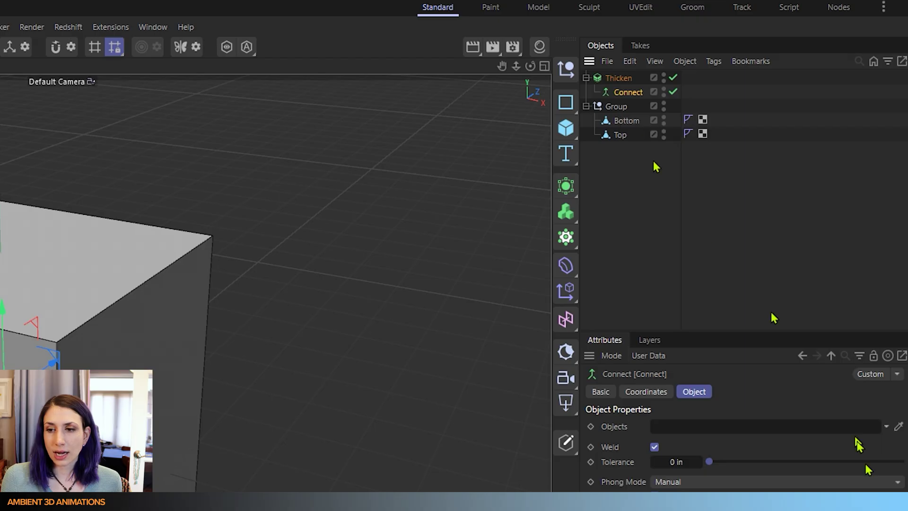
left_click(896, 428)
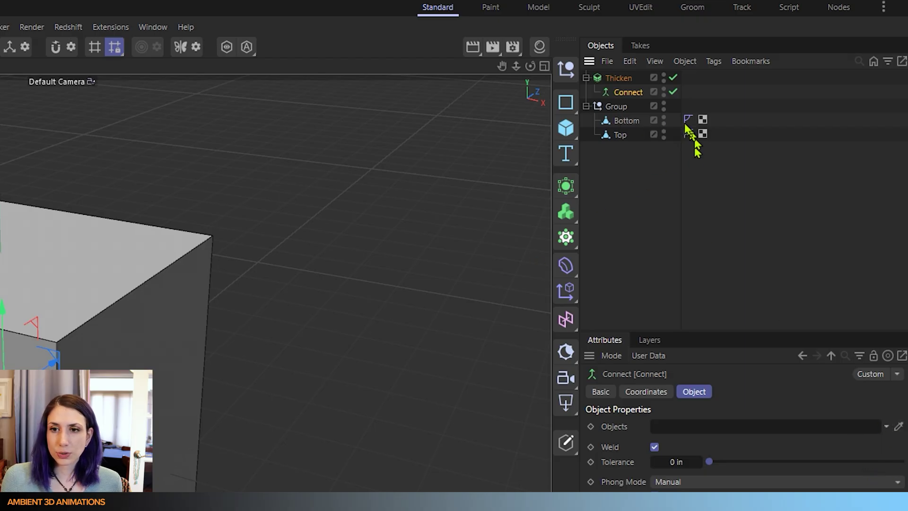
left_click_drag(617, 111, 613, 431)
left_click_drag(613, 348, 679, 346)
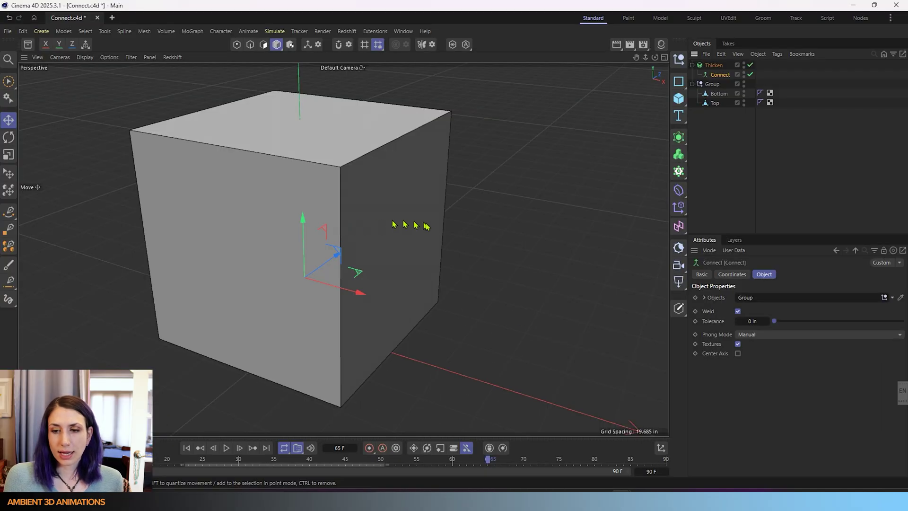
Play the animation from the start to check the linked setup, and stop at frame 60 with the lid closed.
scroll(425, 266, "down", 10)
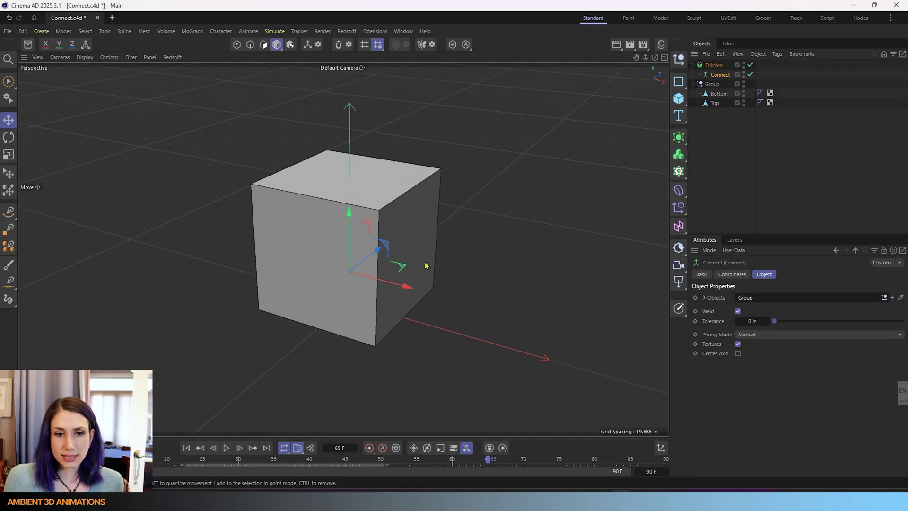
left_click(186, 447)
left_click(226, 448)
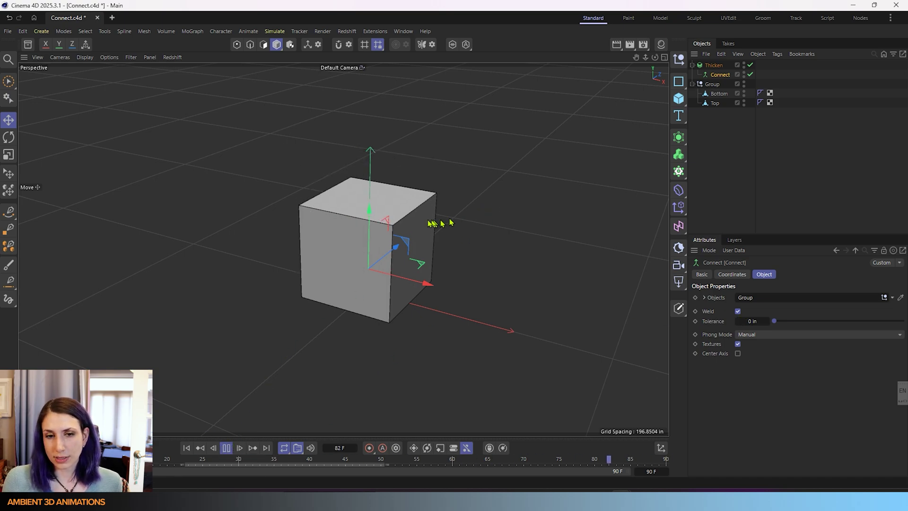
scroll(379, 205, "up", 5)
scroll(385, 207, "up", 2)
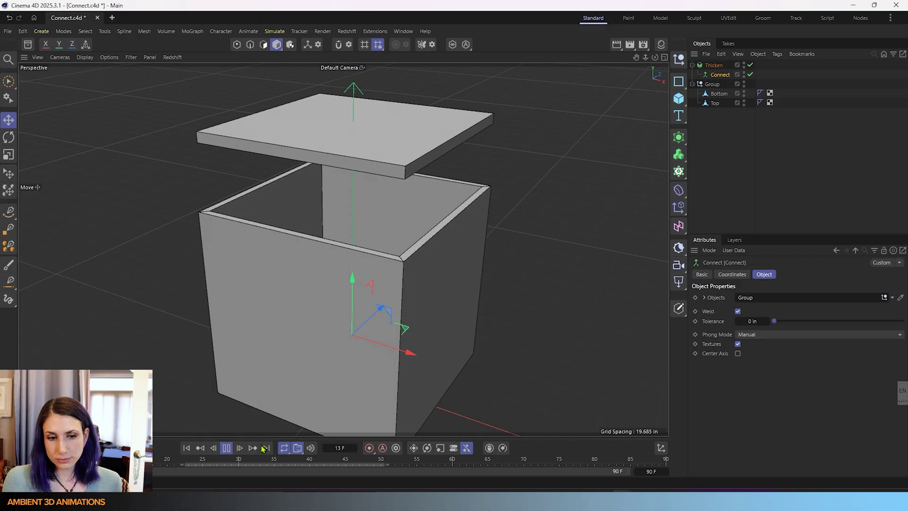
left_click(226, 449)
mouse_move(452, 462)
left_mouse_down()
mouse_move(461, 462)
mouse_move(453, 463)
left_mouse_up()
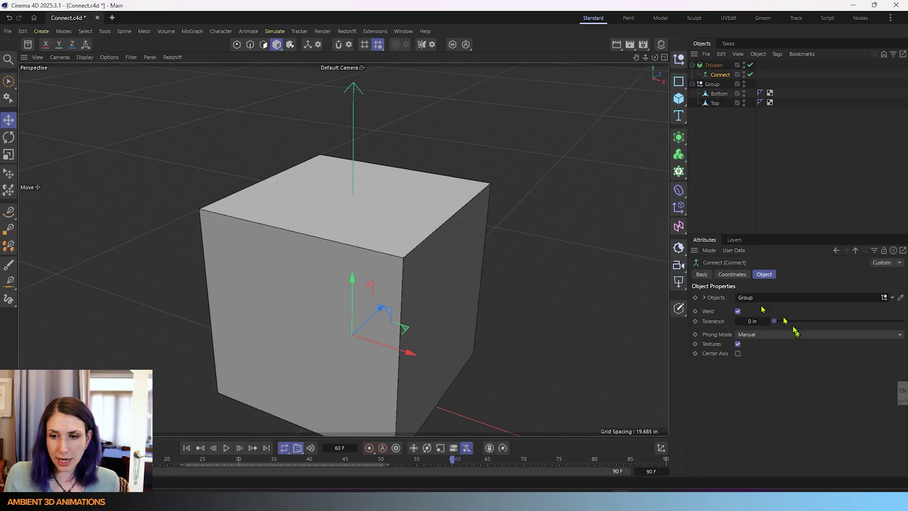
Disable and re-enable Weld on the Connect object to compare the closed lid's seam.
left_click(737, 311)
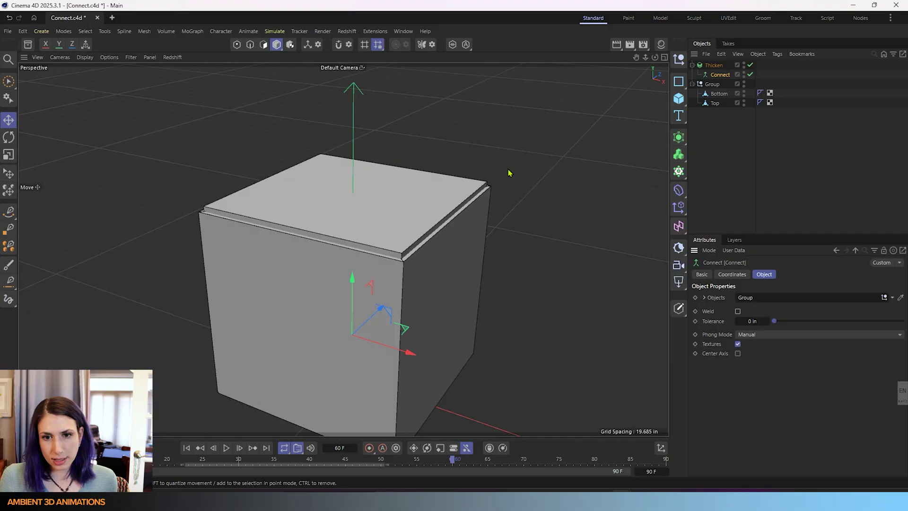
key("m")
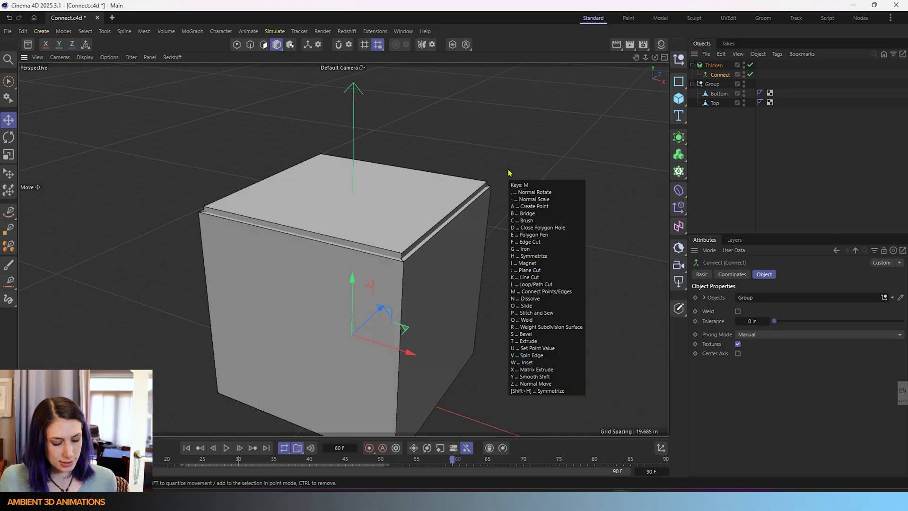
right_click(432, 205)
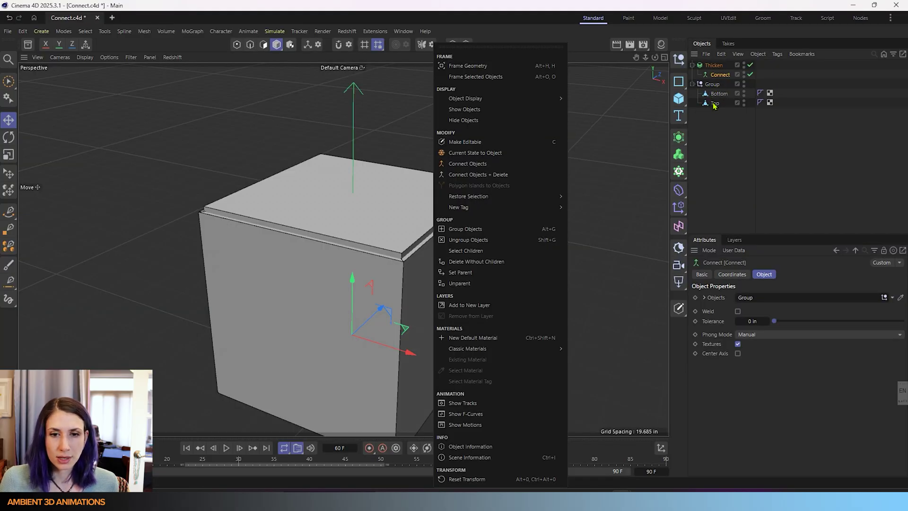
left_click(703, 158)
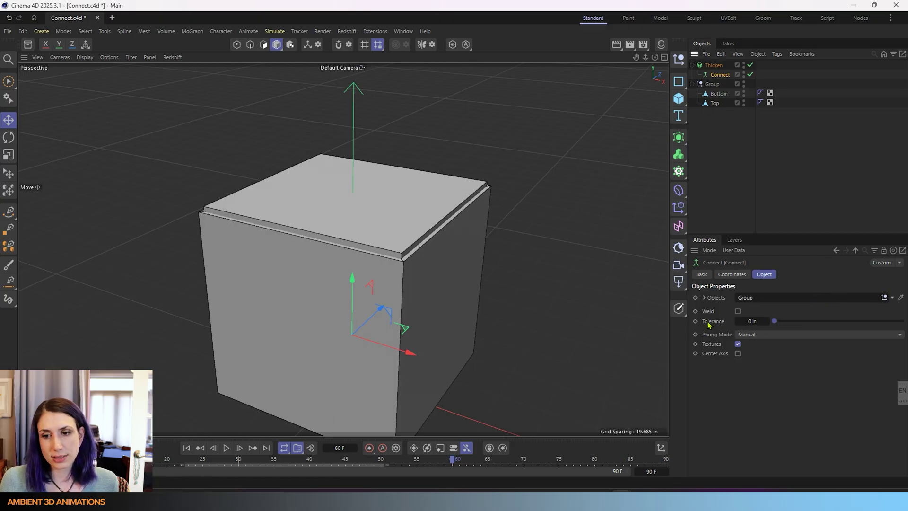
left_click(738, 312)
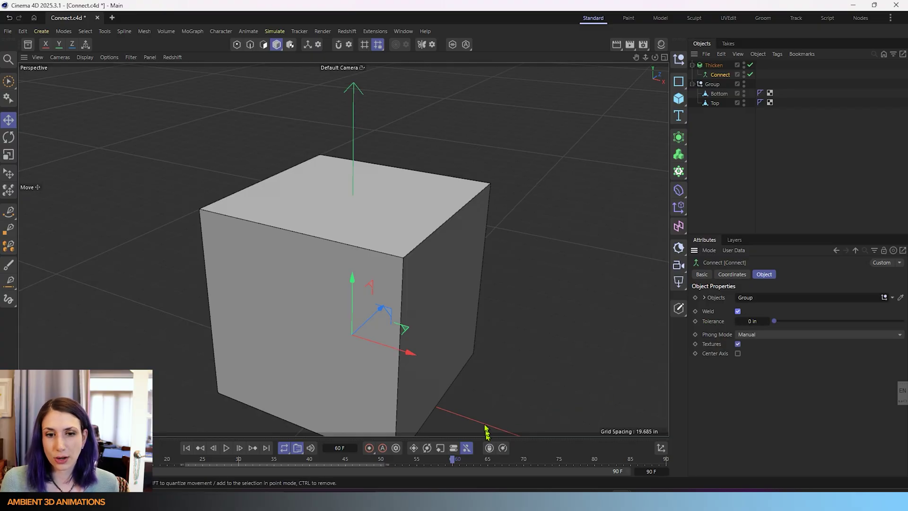
Step back to frame 59 at the box's front corner and set the Connect object's weld tolerance to 0.02 in.
scroll(407, 262, "up", 2)
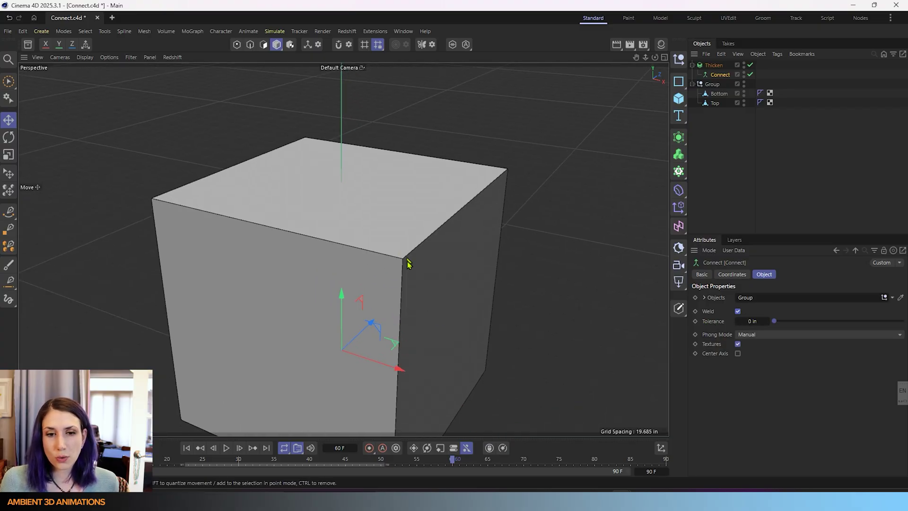
scroll(407, 261, "up", 5)
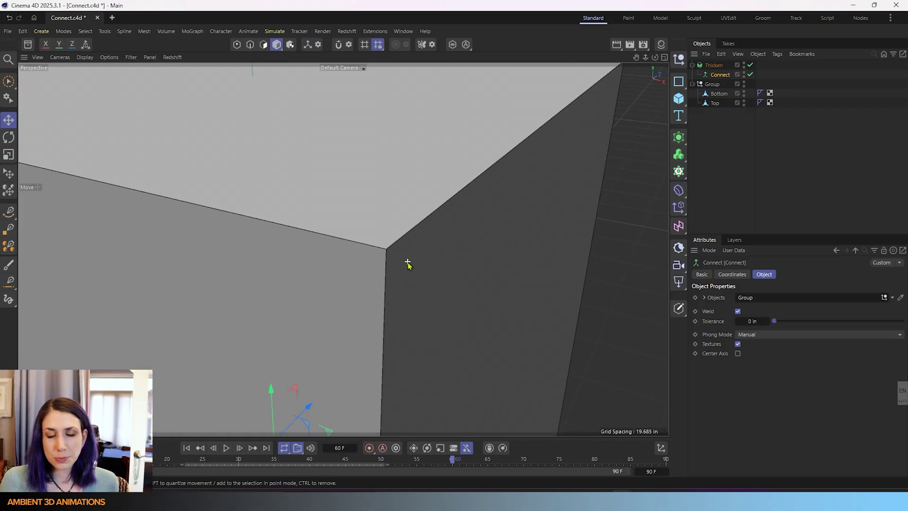
scroll(387, 253, "up", 1)
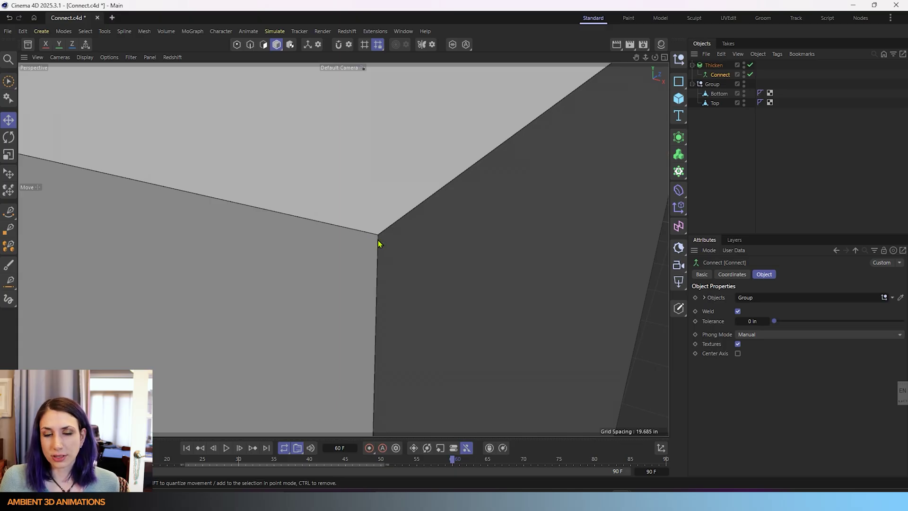
left_click(214, 448)
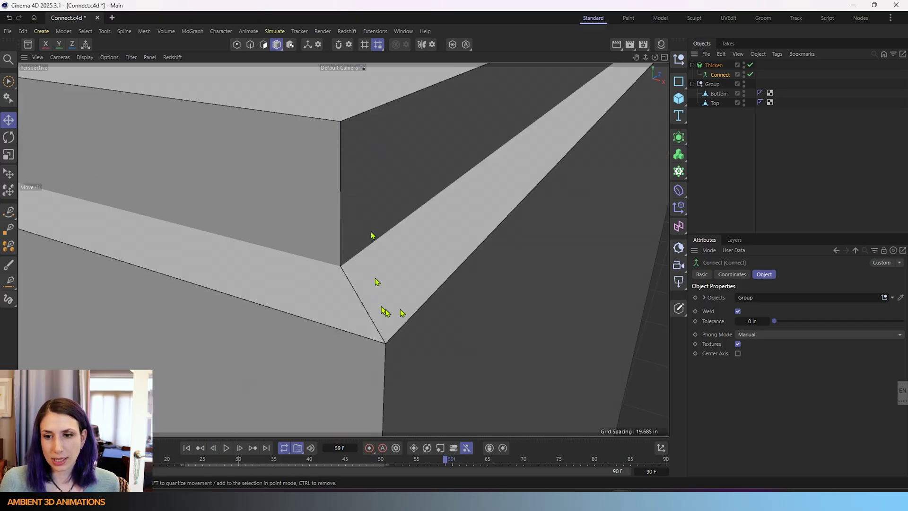
left_click(768, 324)
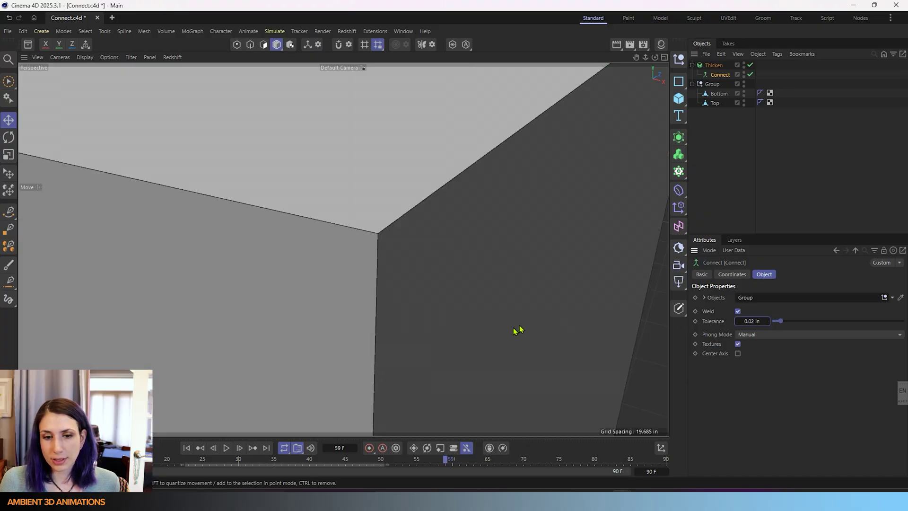
Scrub back to frame 36 with the lid raised and increase the Connect object's weld tolerance to 30.53 in.
scroll(515, 329, "down", 5)
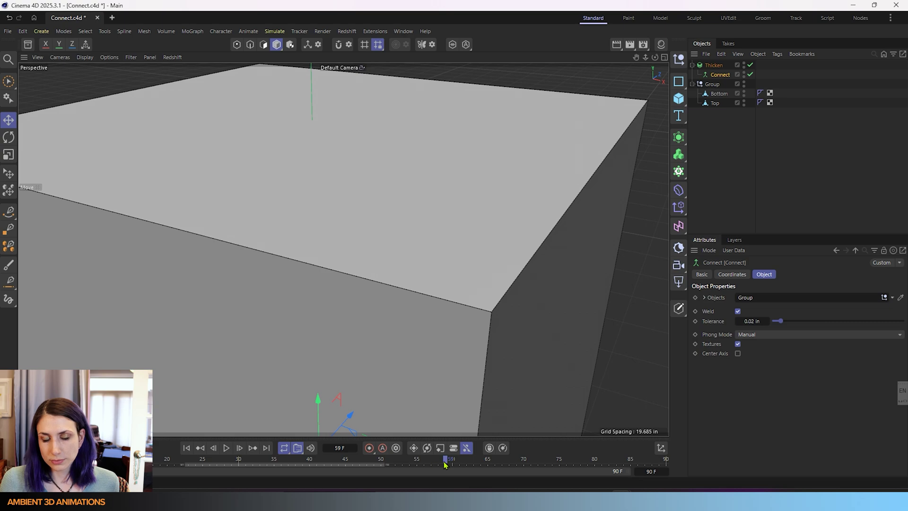
left_click_drag(444, 465, 281, 460)
scroll(446, 254, "down", 10)
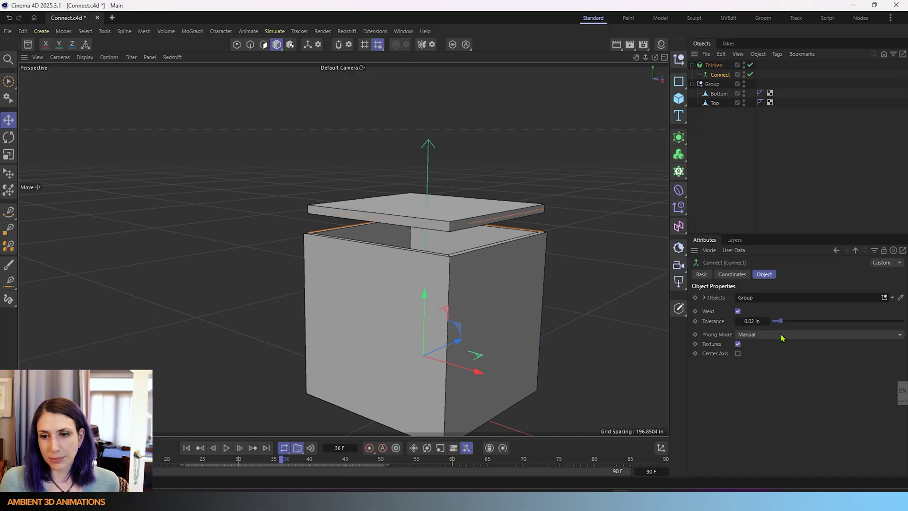
left_click(767, 322)
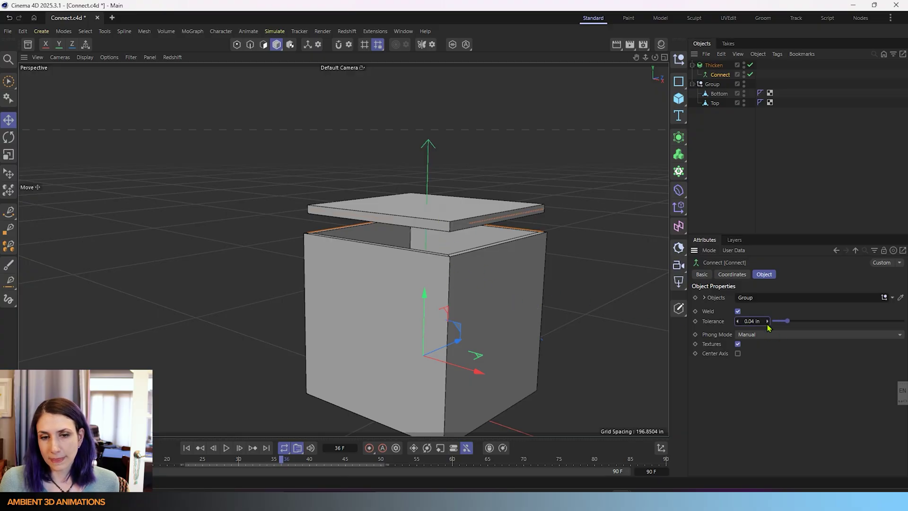
left_click_drag(767, 325, 768, 325)
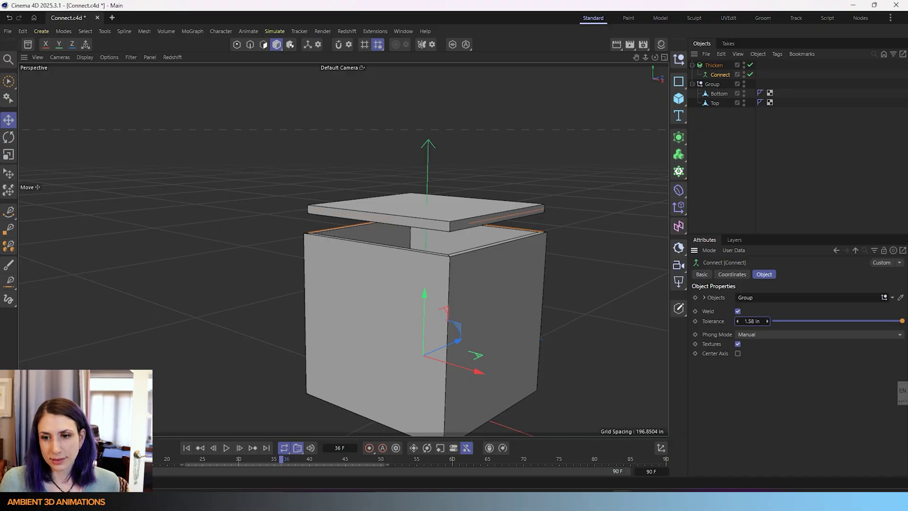
left_click_drag(767, 321, 767, 321)
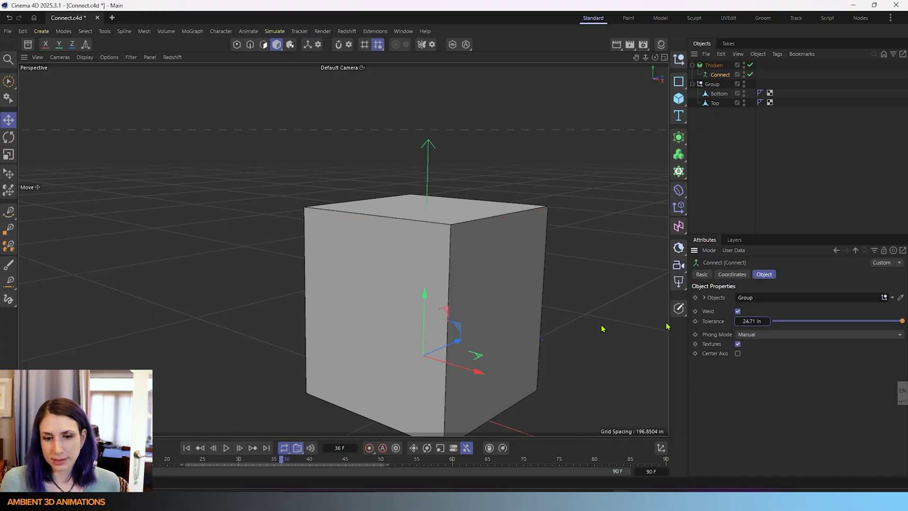
left_click_drag(767, 321, 767, 321)
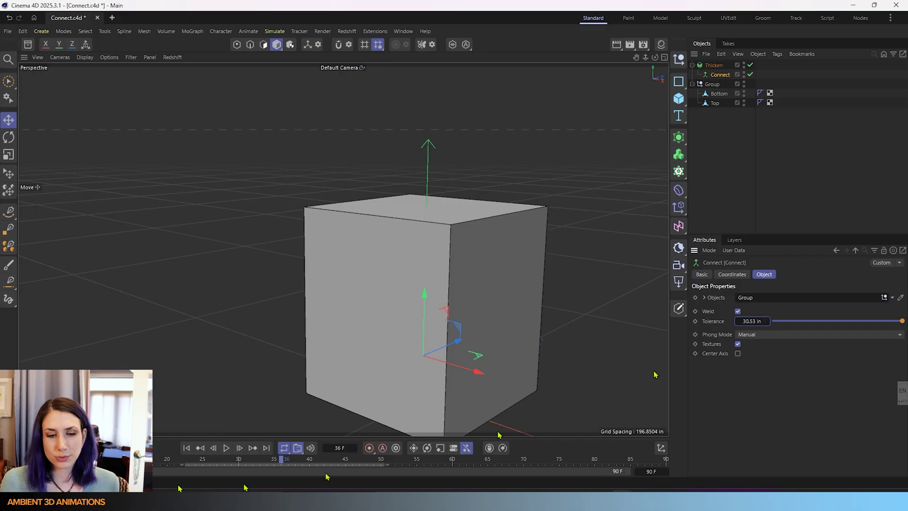
Play the animation from the start and examine how the box and lid behave at the high weld tolerance.
left_click(186, 447)
left_click(224, 448)
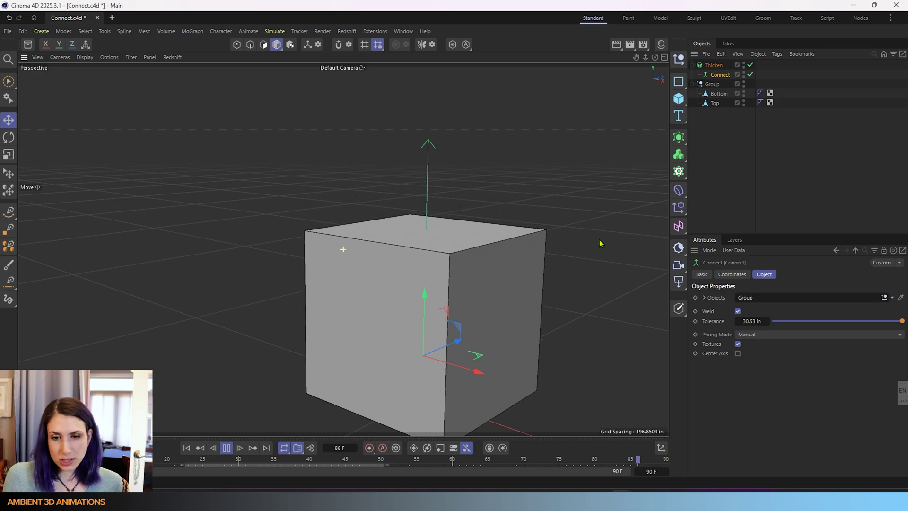
left_click_drag(600, 243, 604, 262, "alt")
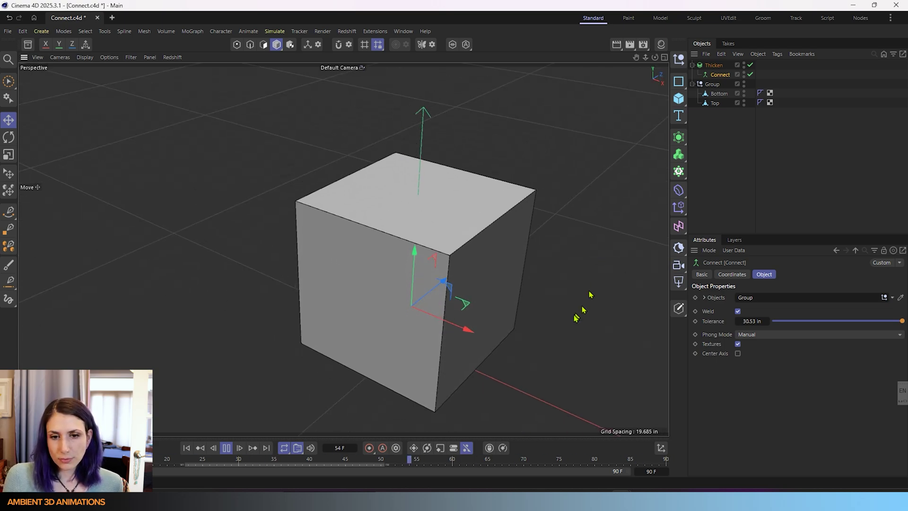
left_click_drag(493, 349, 454, 333, "alt")
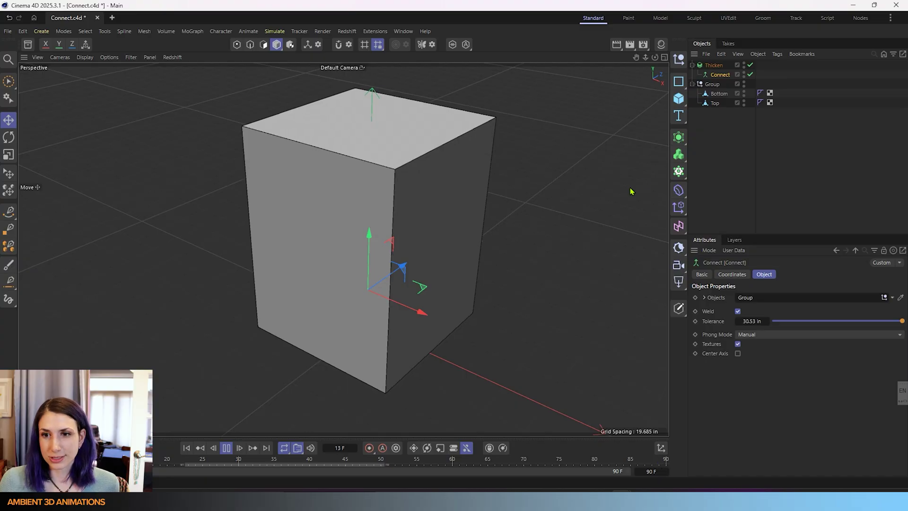
Reduce the Connect object's weld tolerance to 0.2 mm.
left_click(834, 322)
left_click_drag(834, 321, 776, 321)
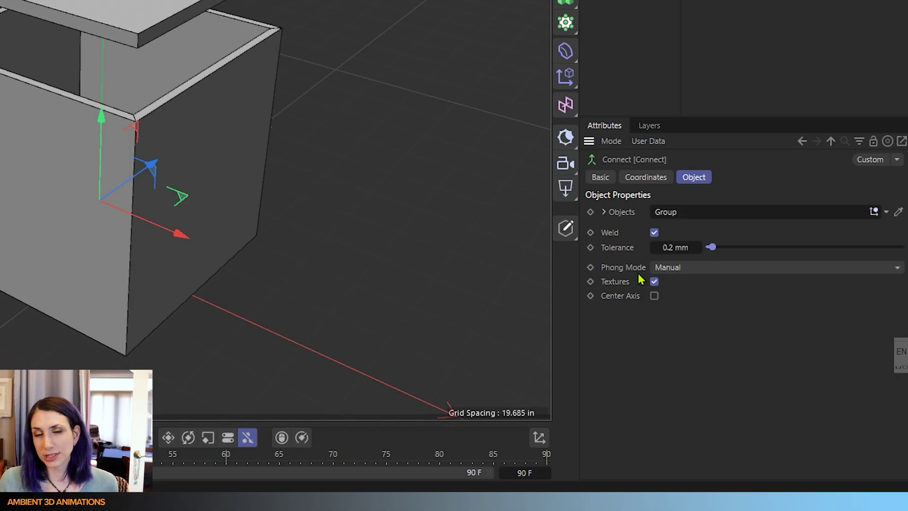
Add a Phong tag to the Connect object and scrub the animation to frame 65 with the lid closed.
left_click(682, 266)
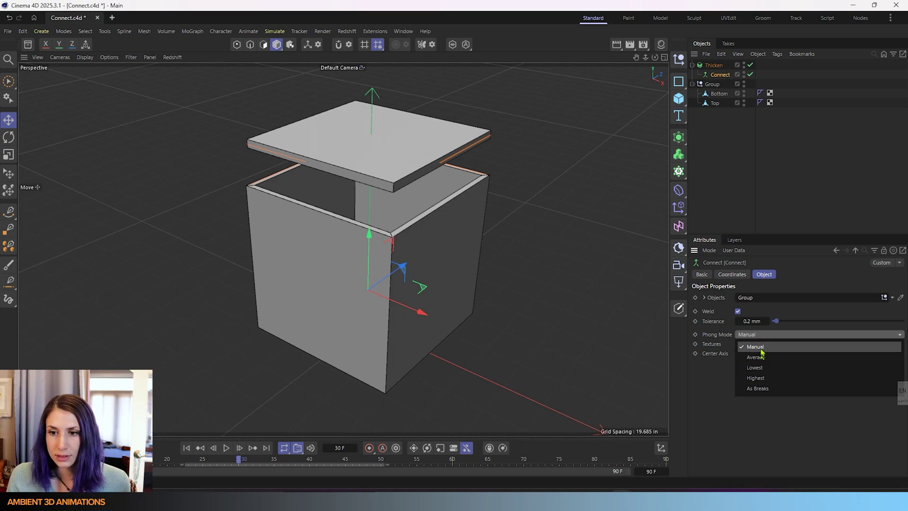
left_click(721, 75)
right_click(721, 76)
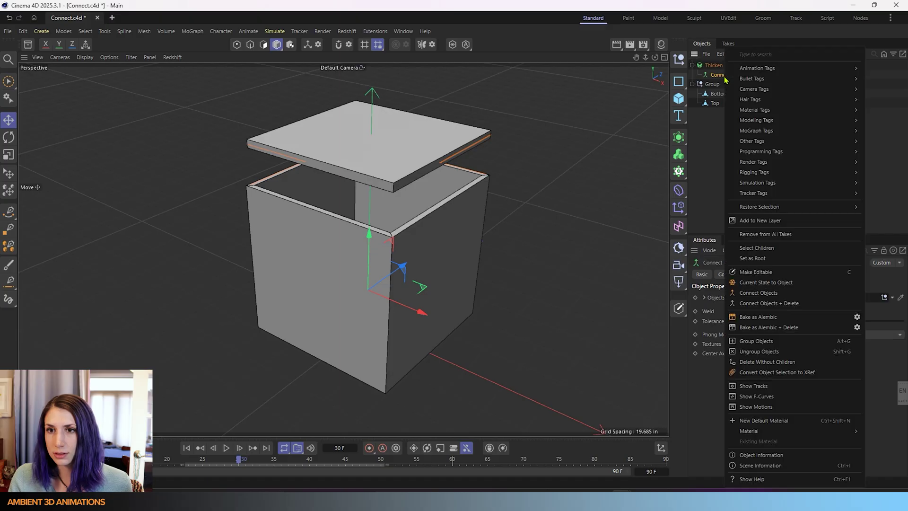
mouse_move(756, 121)
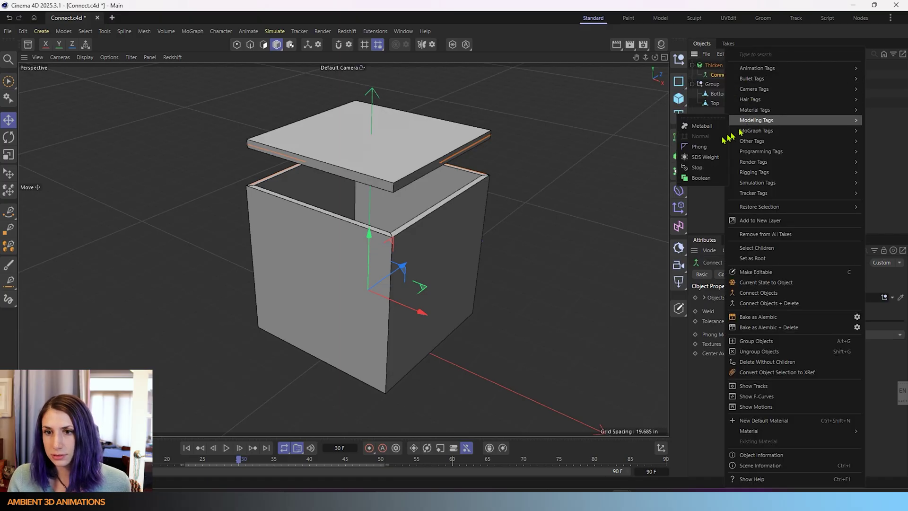
left_click(705, 147)
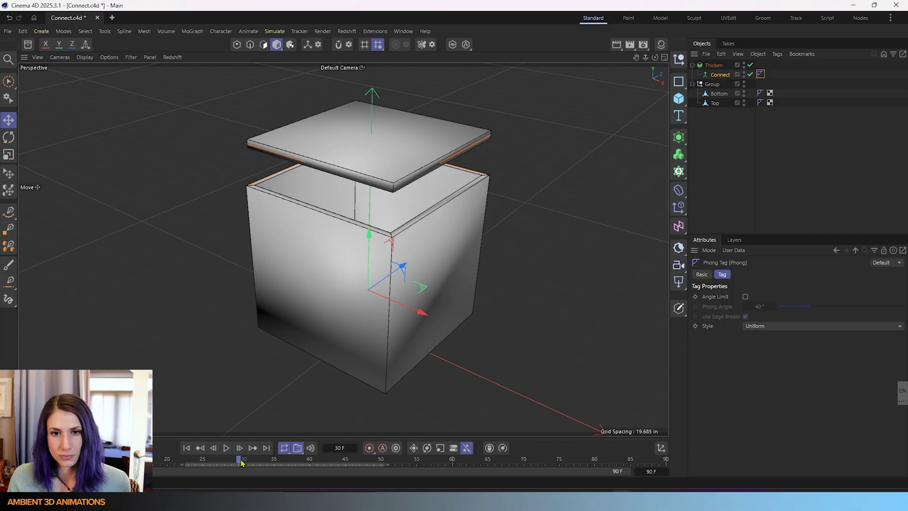
left_click_drag(241, 463, 487, 475)
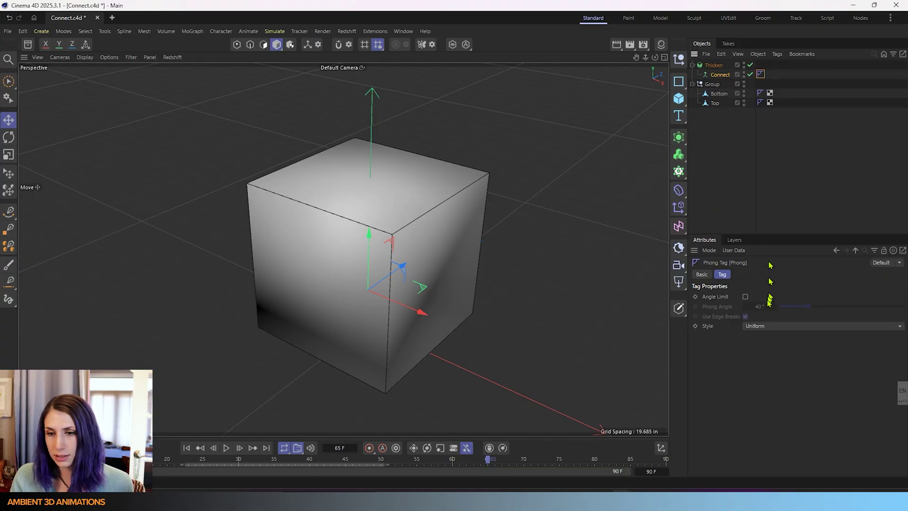
Enable the Angle Limit on the Connect object's Phong tag.
left_click(768, 326)
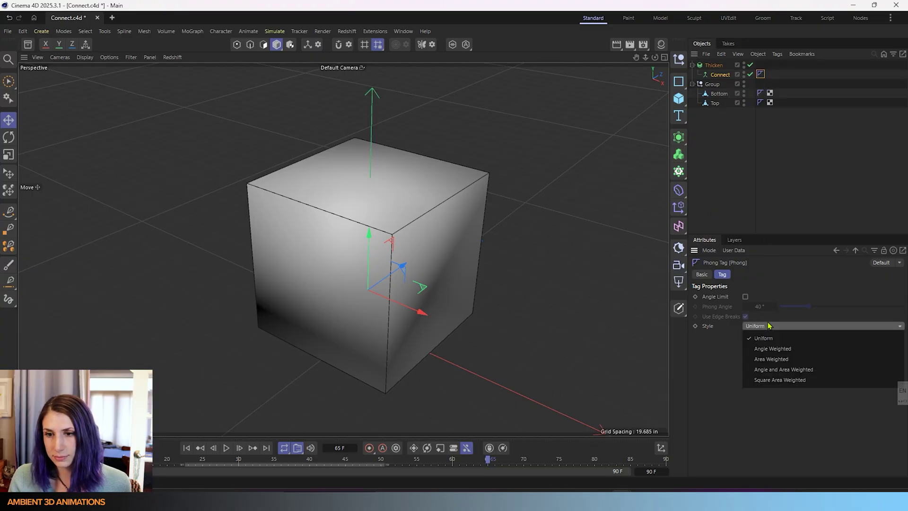
left_click(759, 285)
left_click(745, 297)
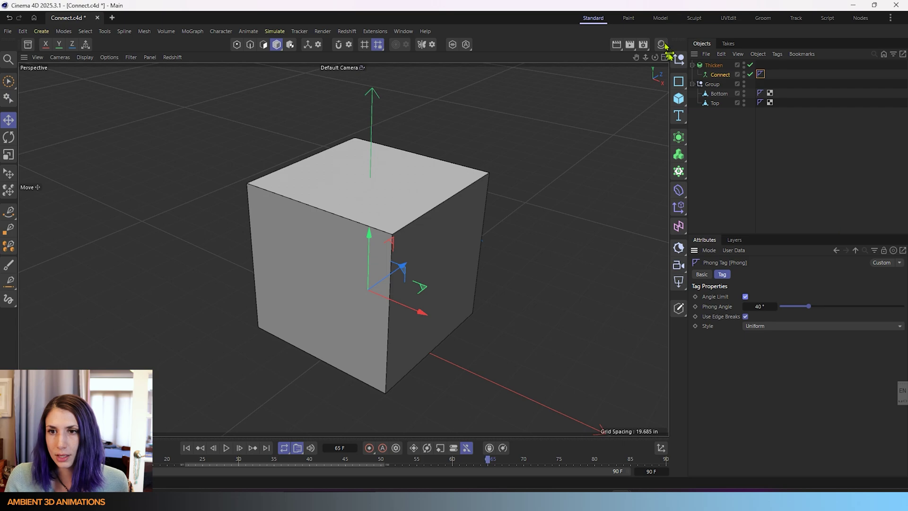
Review the Connect object's Phong Mode options and examine the Phong tag settings of the Bottom and Top meshes.
left_click(715, 75)
left_click(776, 334)
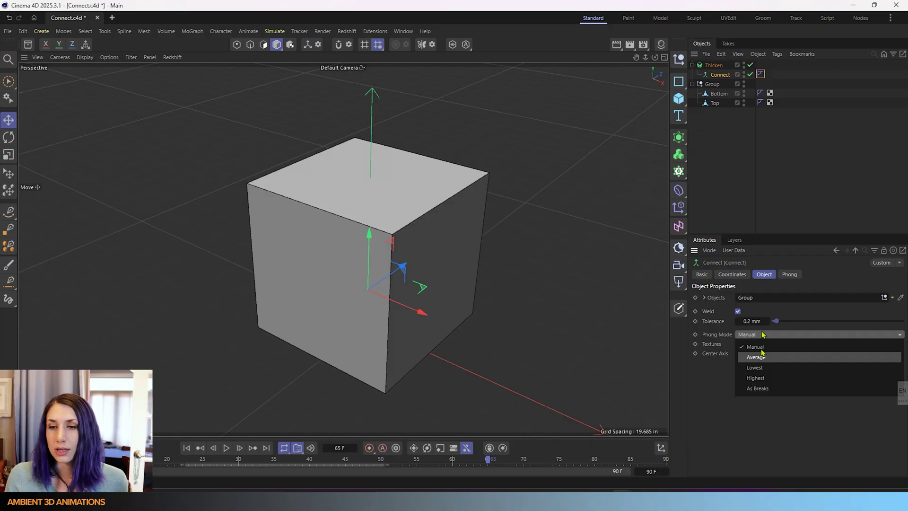
left_click(764, 95)
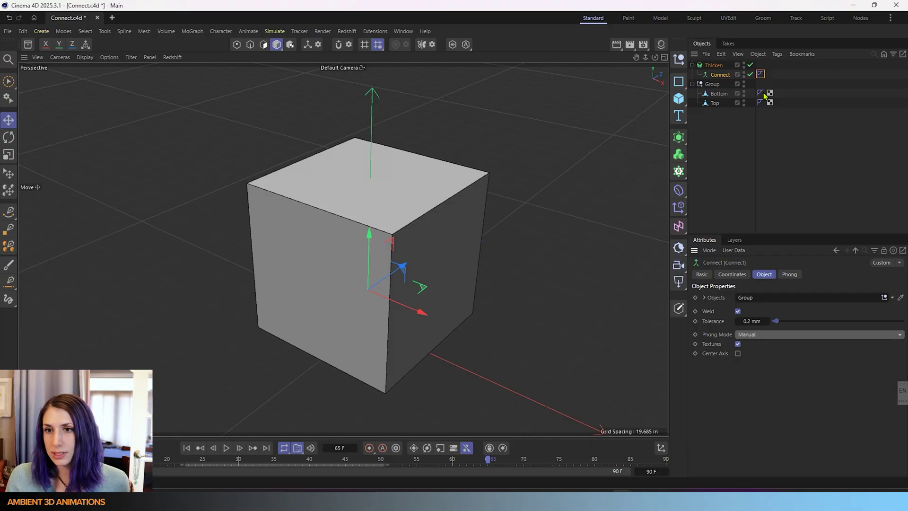
left_click(761, 94)
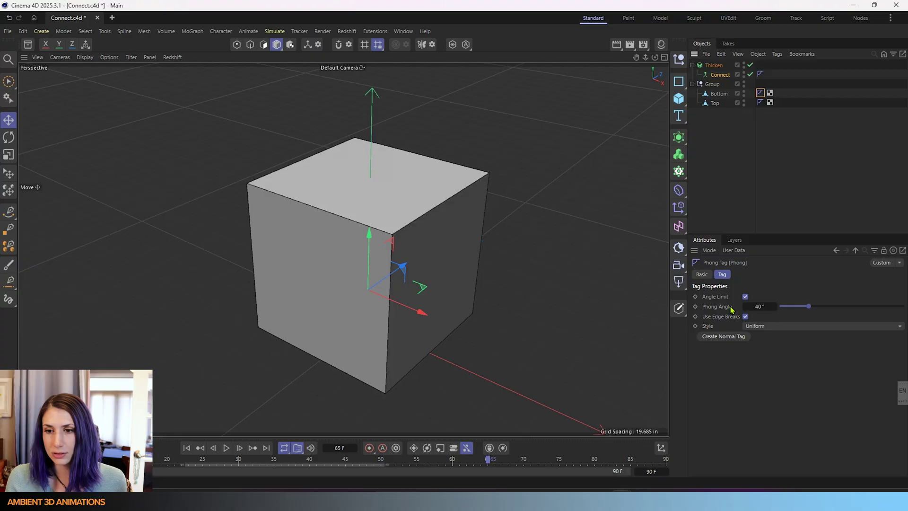
left_click(760, 103)
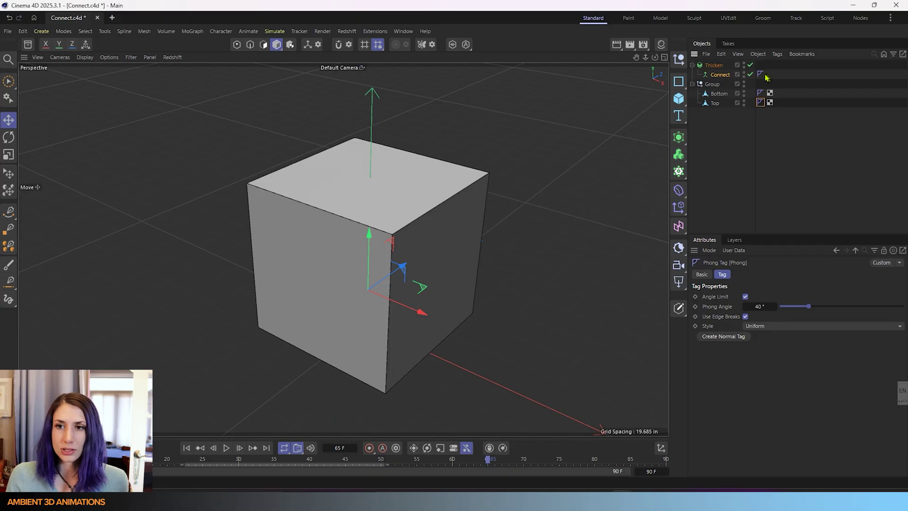
Set the Connect object's Phong Mode to Average.
left_click(720, 74)
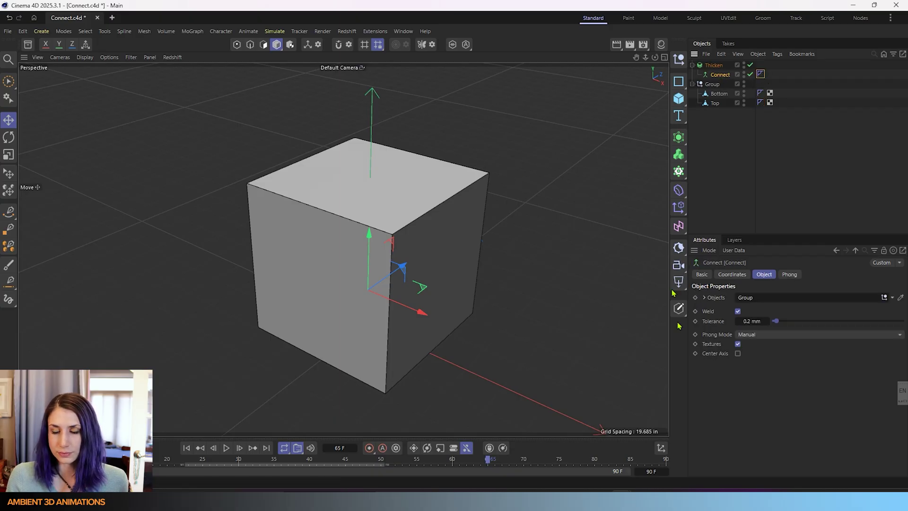
left_click(761, 336)
left_click(763, 362)
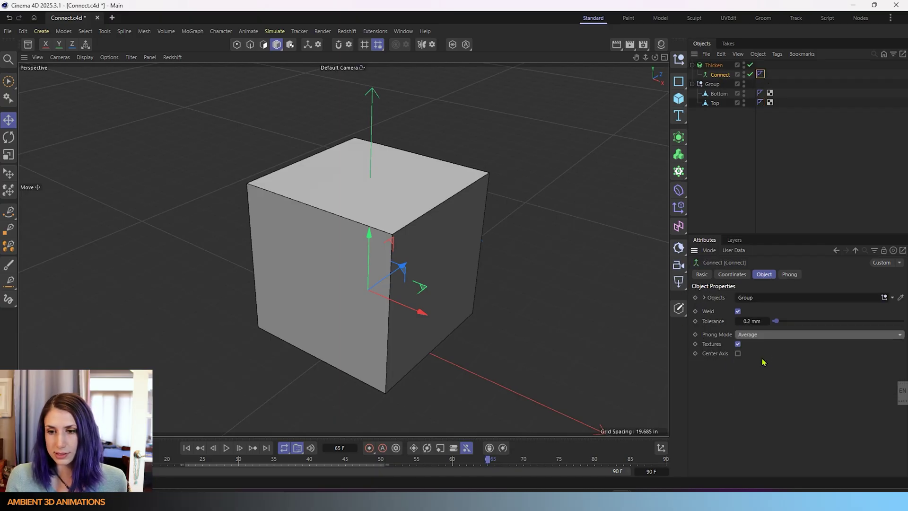
left_click(771, 336)
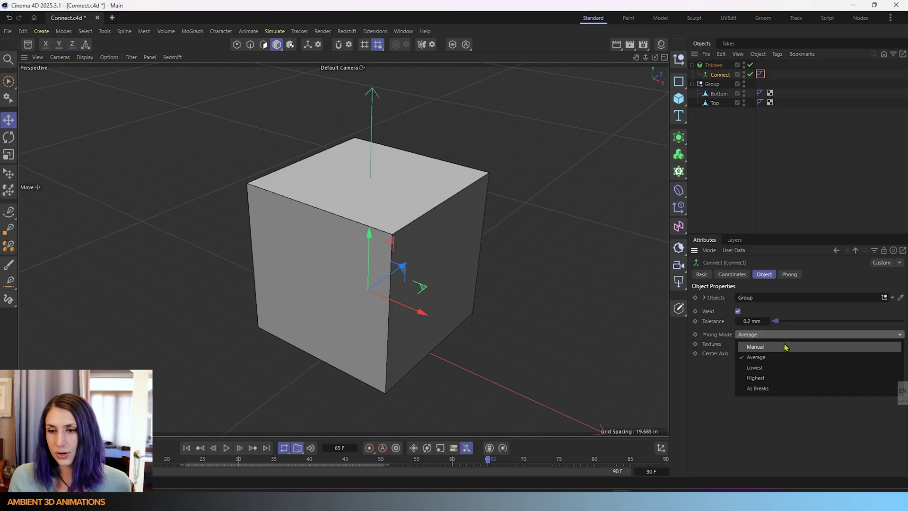
left_click(722, 417)
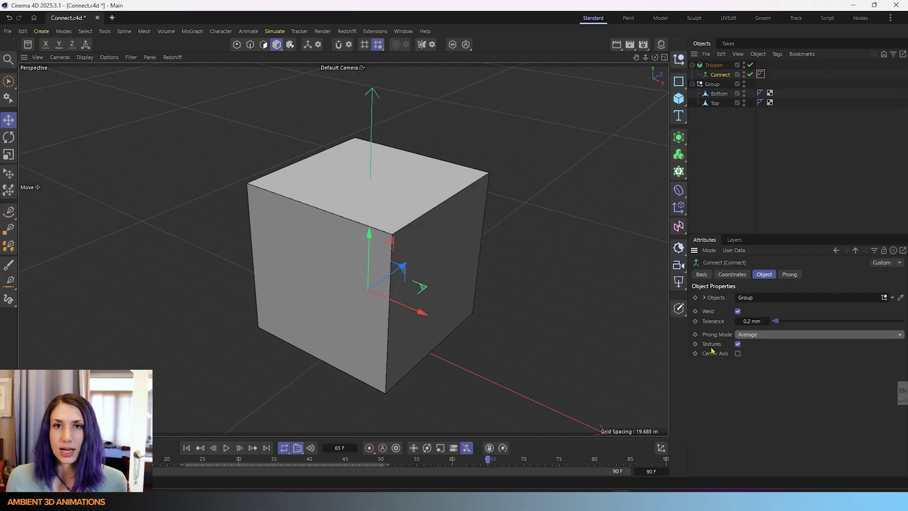
left_click(738, 344)
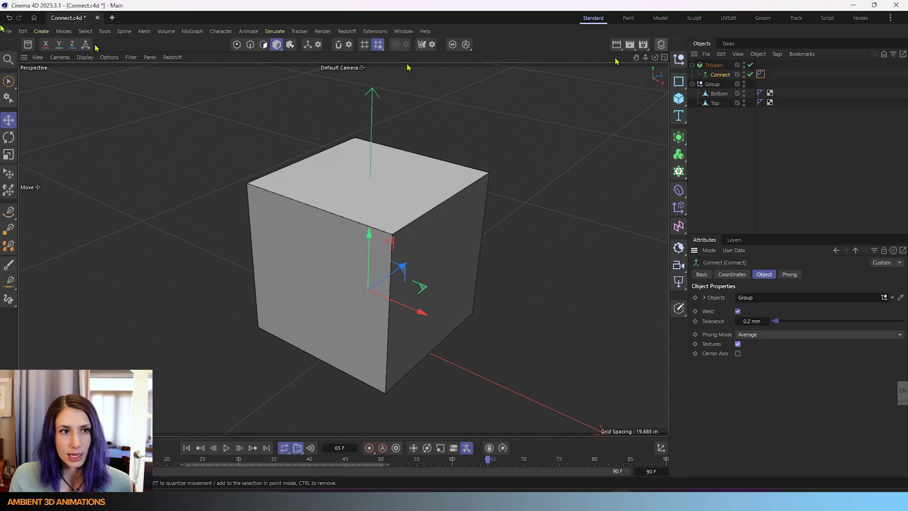
Apply Brickwall Painted 001 White 200cm Disp 0.50cm to the Top mesh and Brass to the Bottom mesh from the Asset Browser's materials.
left_click(27, 45)
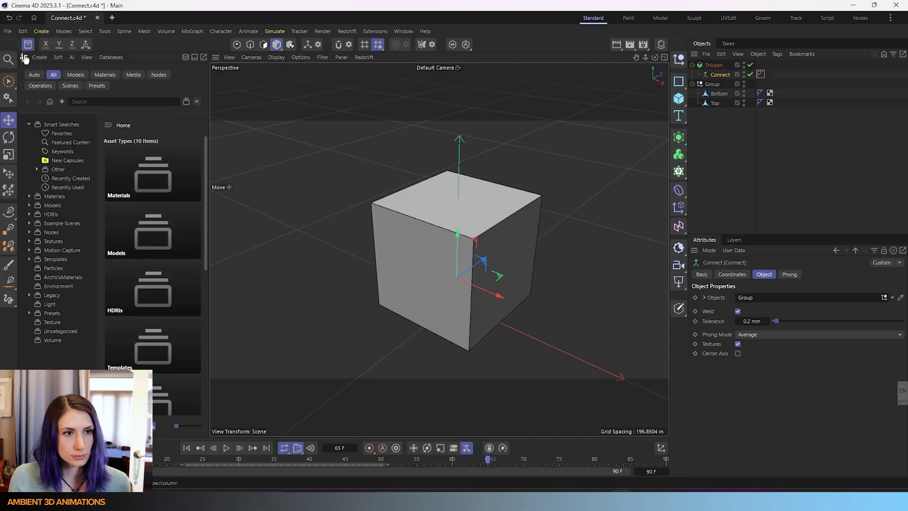
left_click(86, 102)
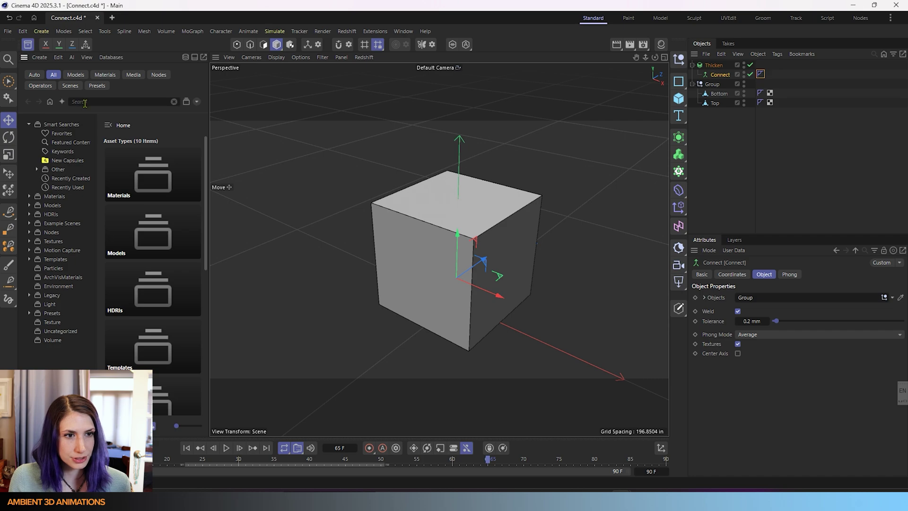
left_click(114, 75)
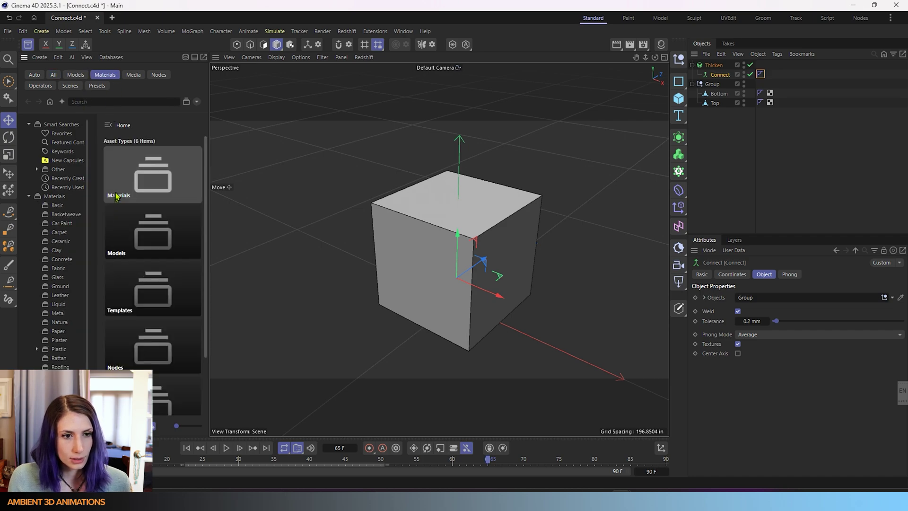
double_click(116, 196)
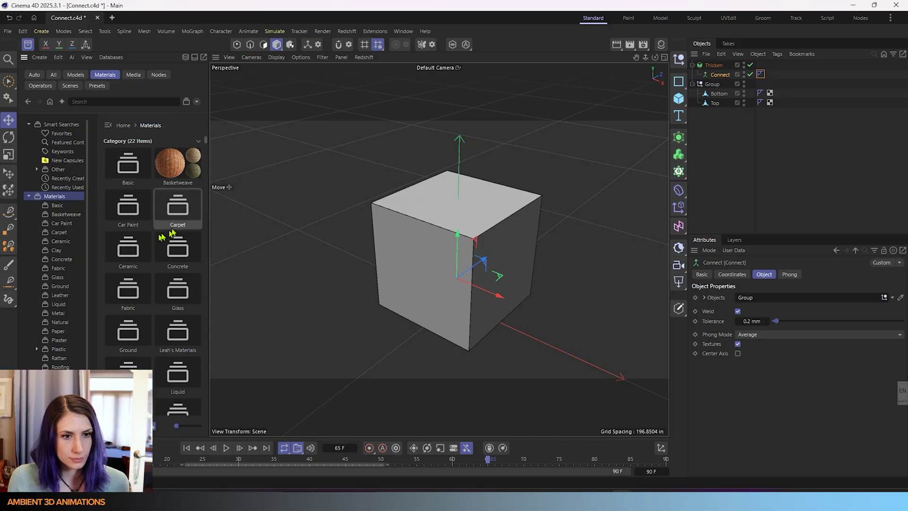
scroll(182, 224, "down", 10)
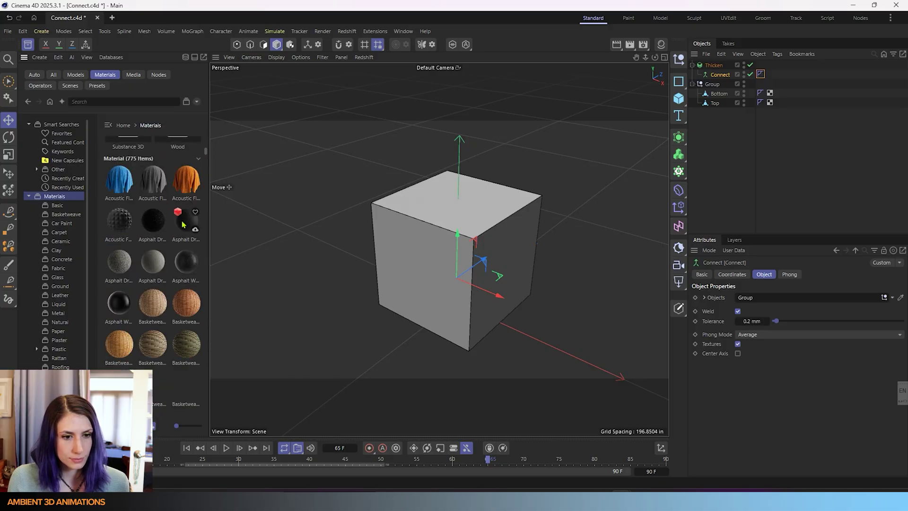
scroll(178, 255, "down", 1)
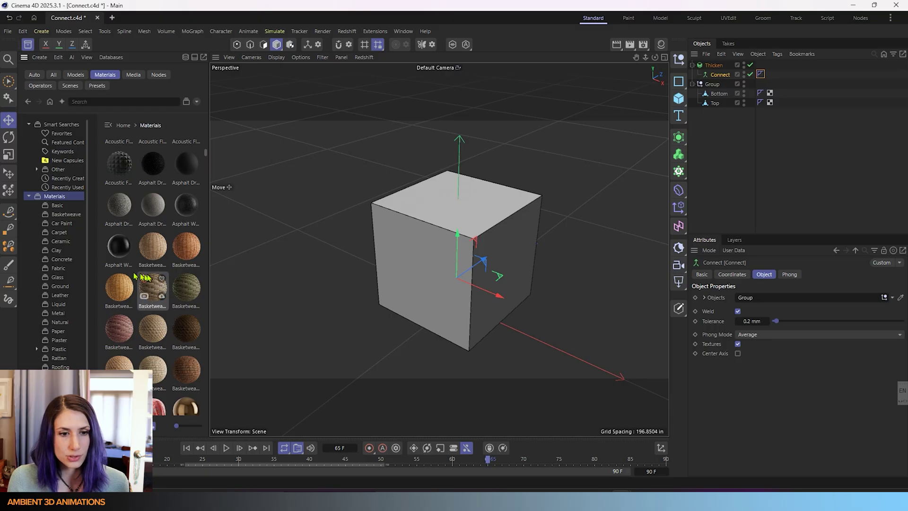
scroll(166, 281, "down", 4)
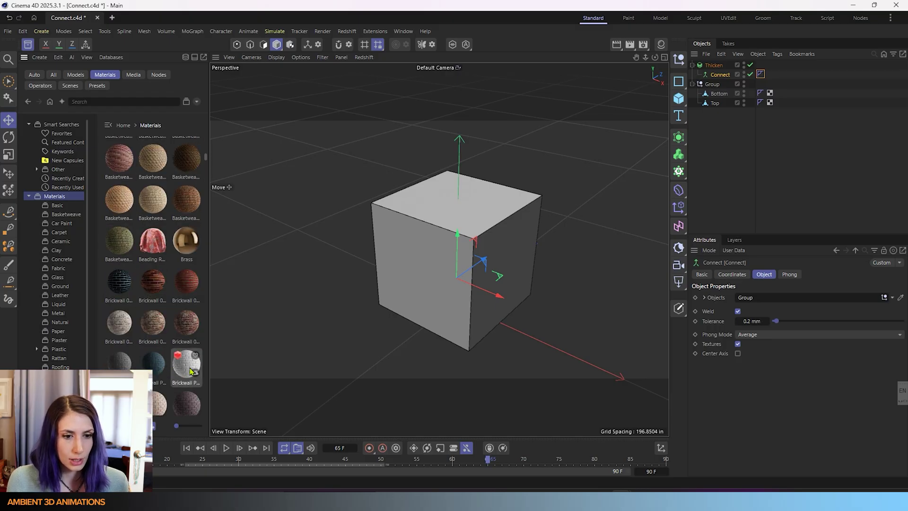
left_click_drag(187, 365, 709, 102)
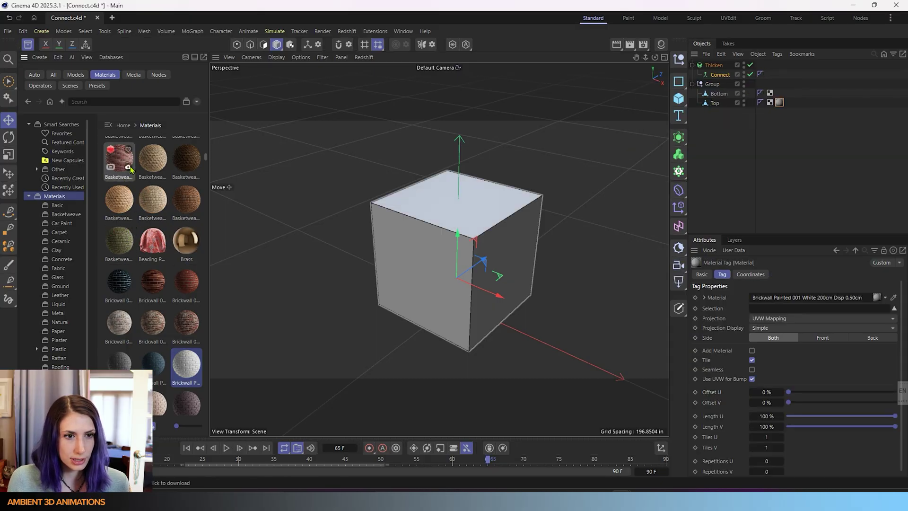
left_click(193, 247)
left_click_drag(193, 247, 718, 97)
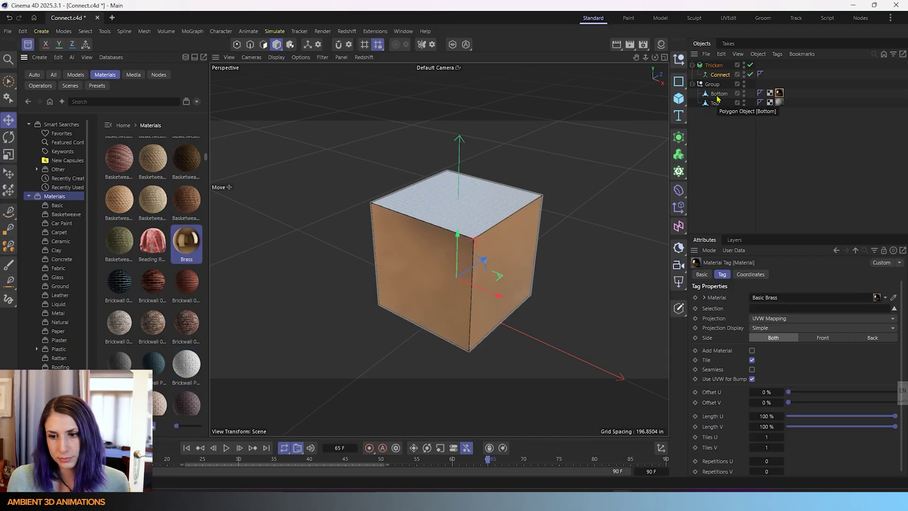
Turn off the Connect object's Textures option and apply the Brass material directly to the Connect object.
left_click(720, 74)
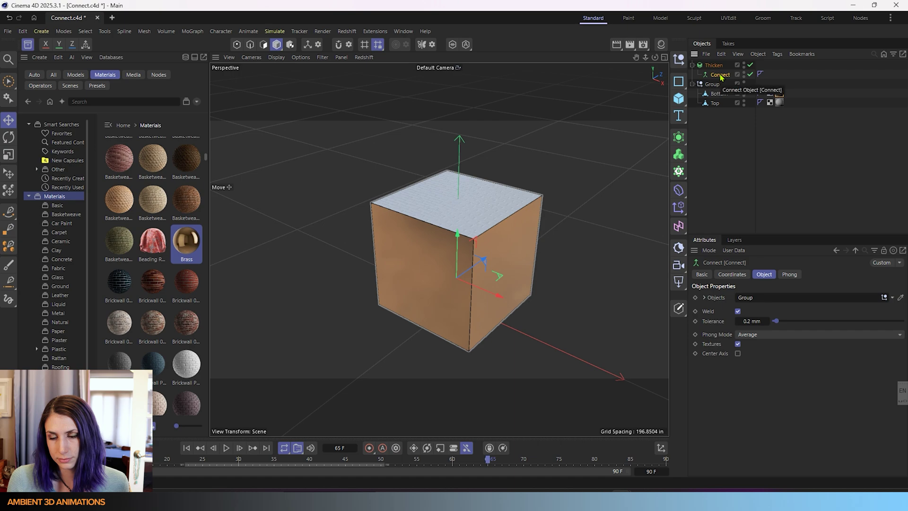
left_click(737, 344)
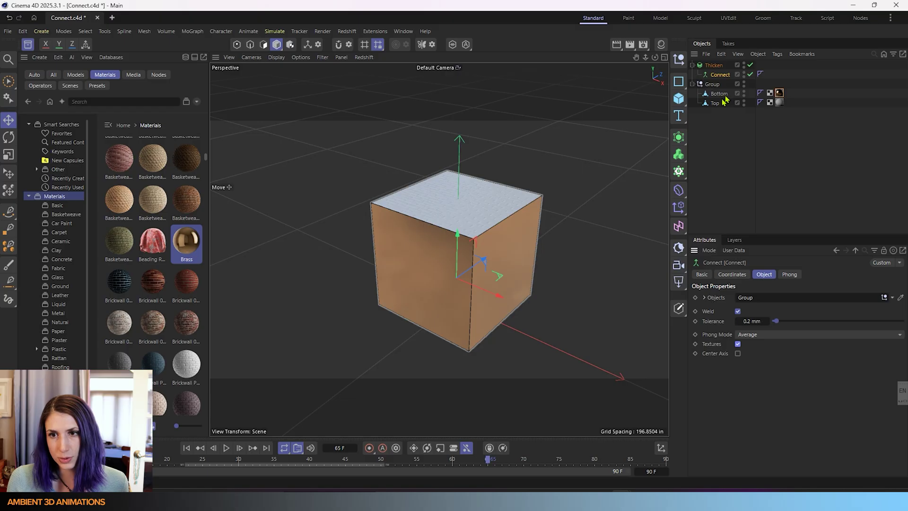
left_click(738, 343)
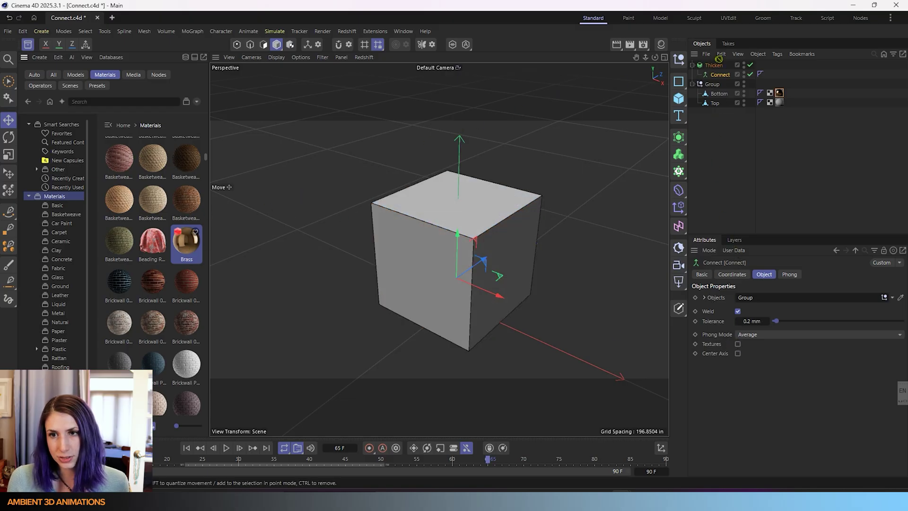
left_click_drag(725, 79, 725, 78)
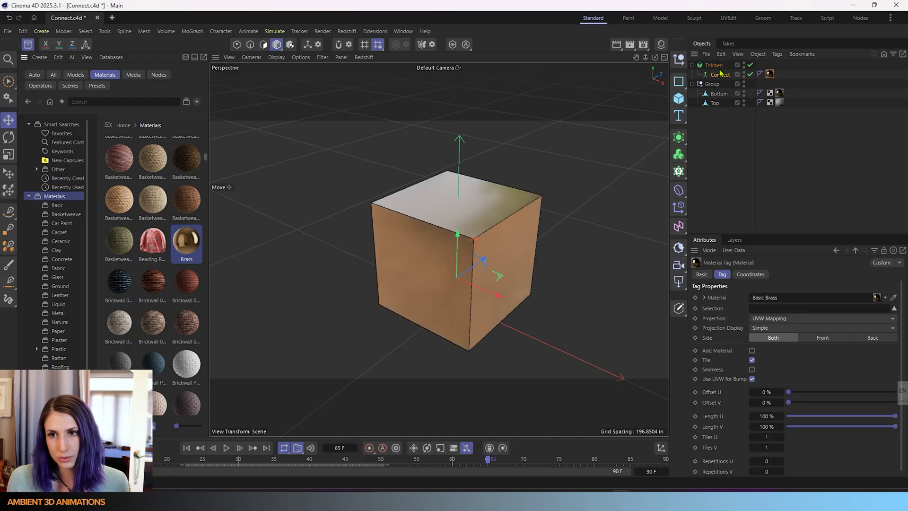
Turn the Connect object's Textures option back on and enable Center Axis, toggling it to compare the box's position.
left_click(719, 75)
left_click(737, 343)
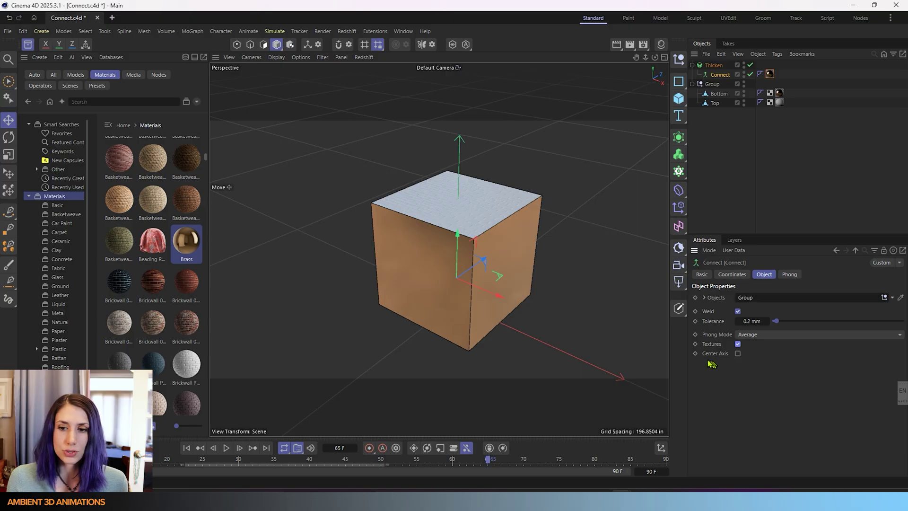
left_click(737, 354)
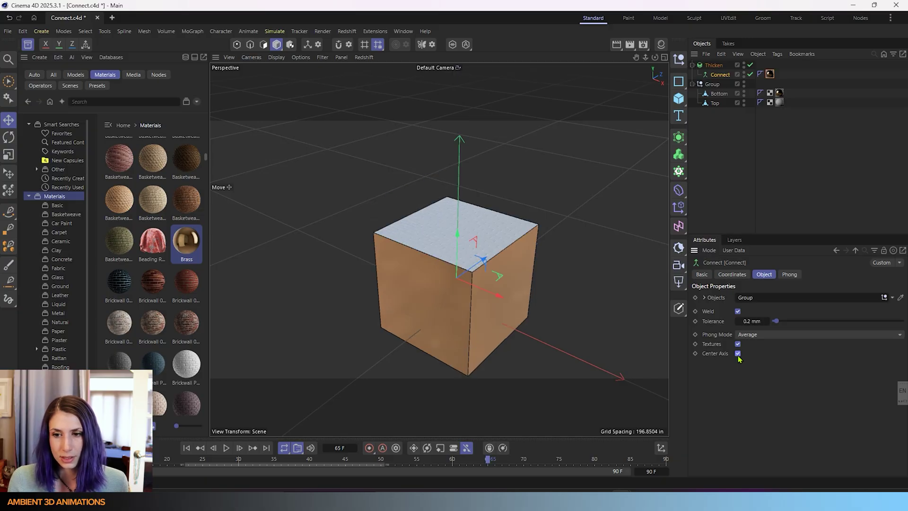
left_click(738, 353)
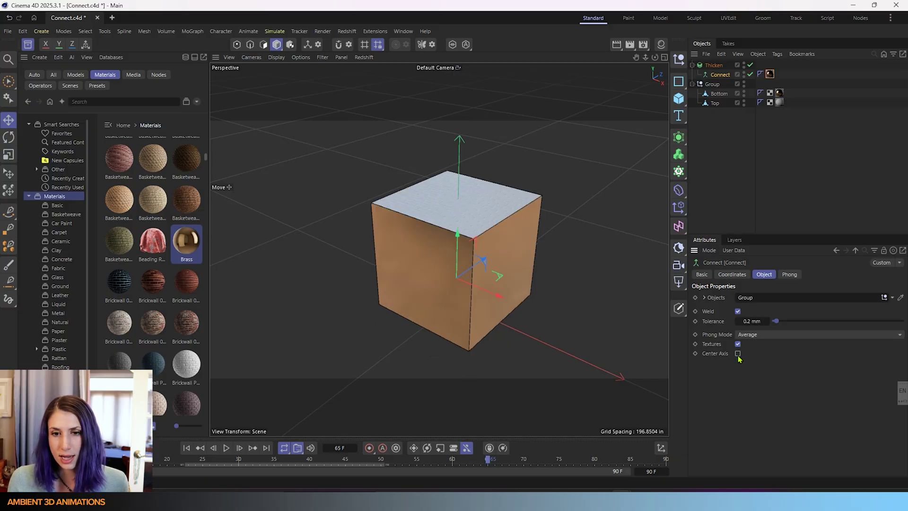
left_click(738, 353)
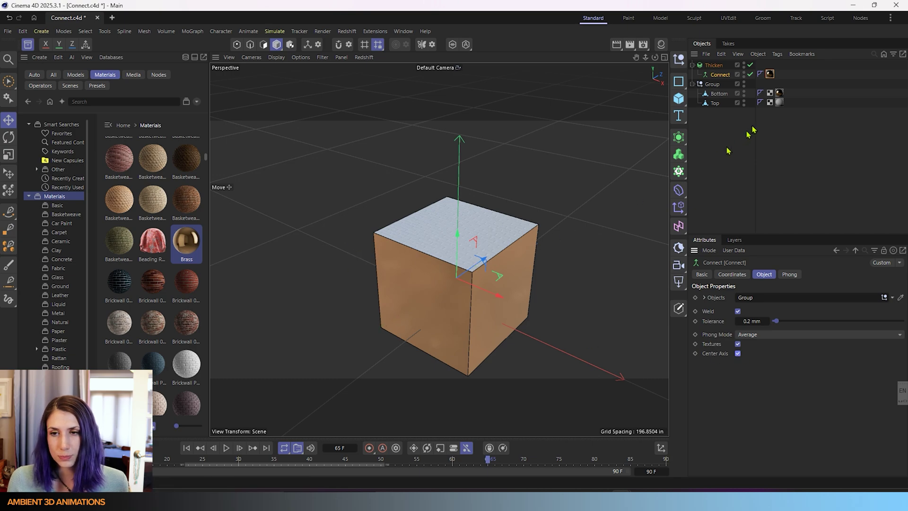
Disable the Thicken and Connect generators and select the Bottom mesh inside the group.
left_click(751, 66)
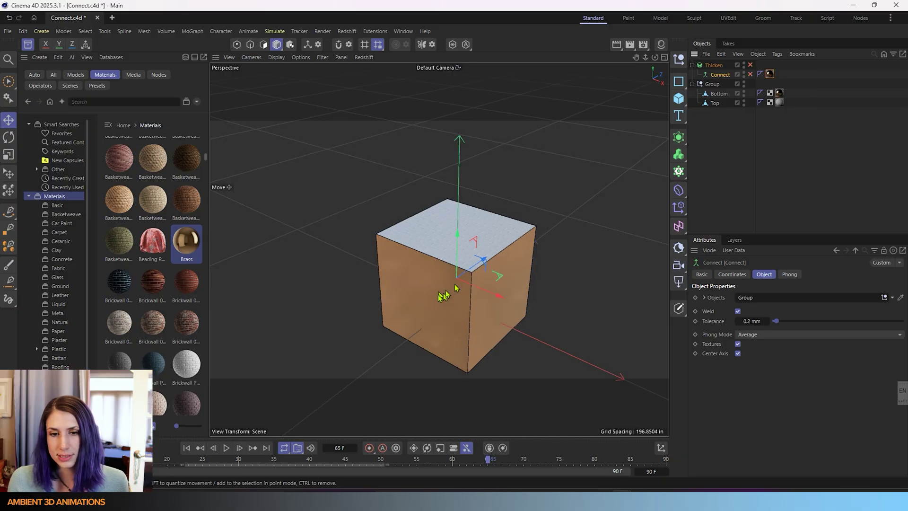
left_click(718, 86)
left_click(719, 93)
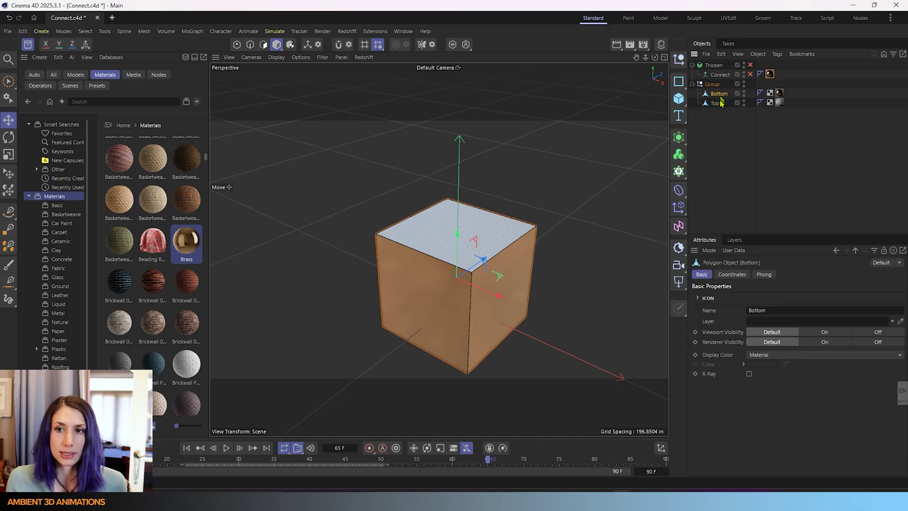
Re-enable the Connect generator and toggle its Center Axis option off and on to compare the box's position, leaving the option on.
left_click(714, 103)
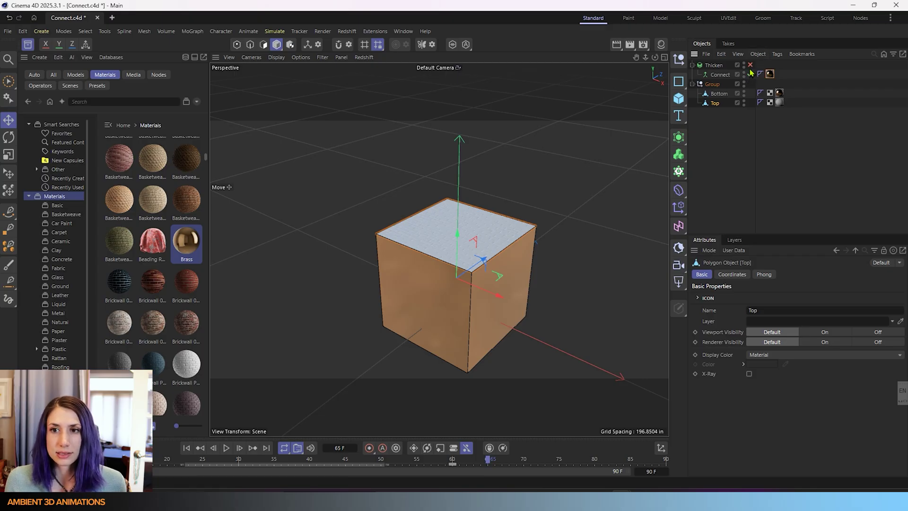
left_click(720, 75)
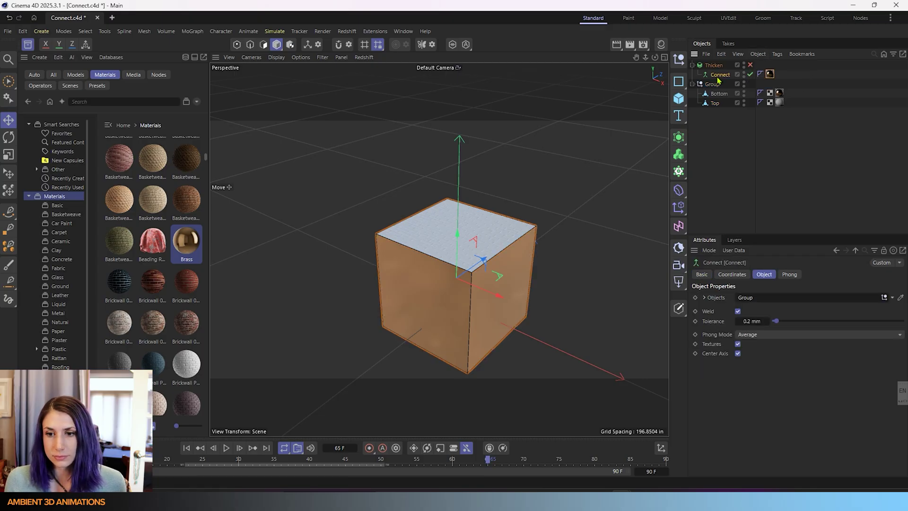
left_click(738, 354)
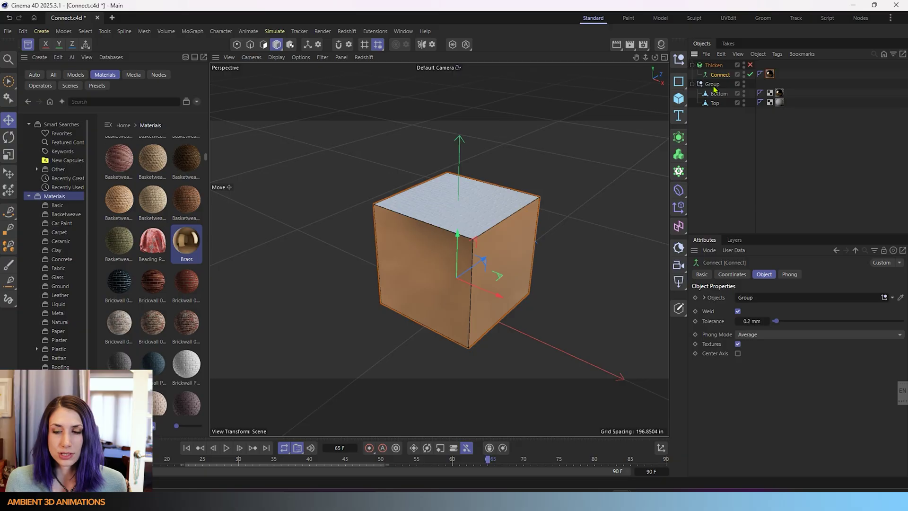
left_click(738, 354)
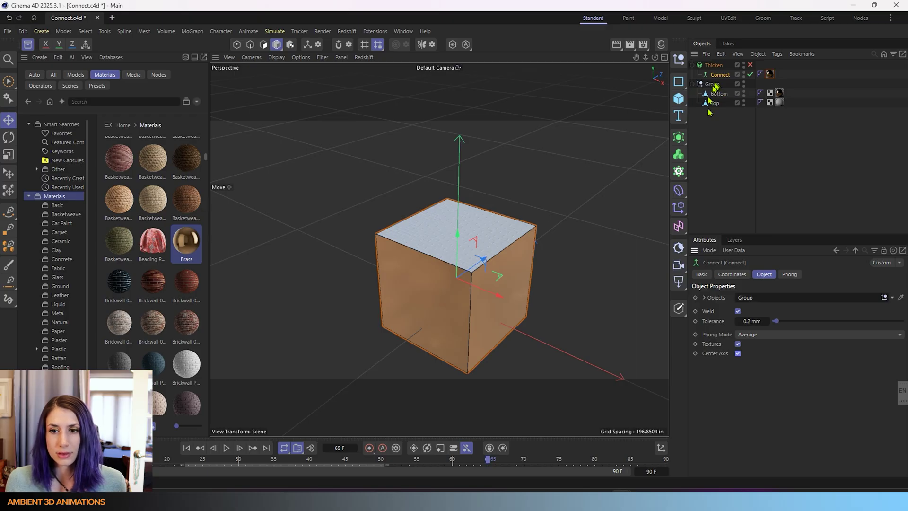
left_click(737, 353)
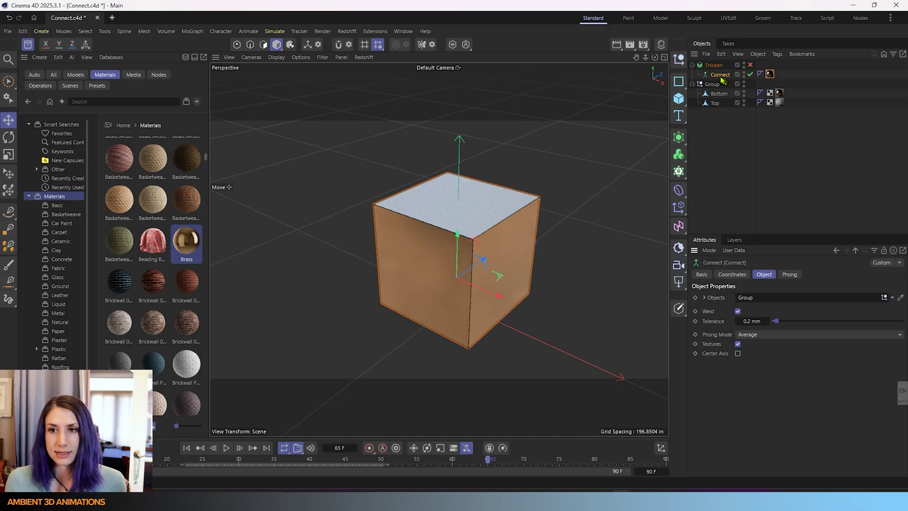
left_click(738, 353)
left_click(737, 353)
left_click(738, 353)
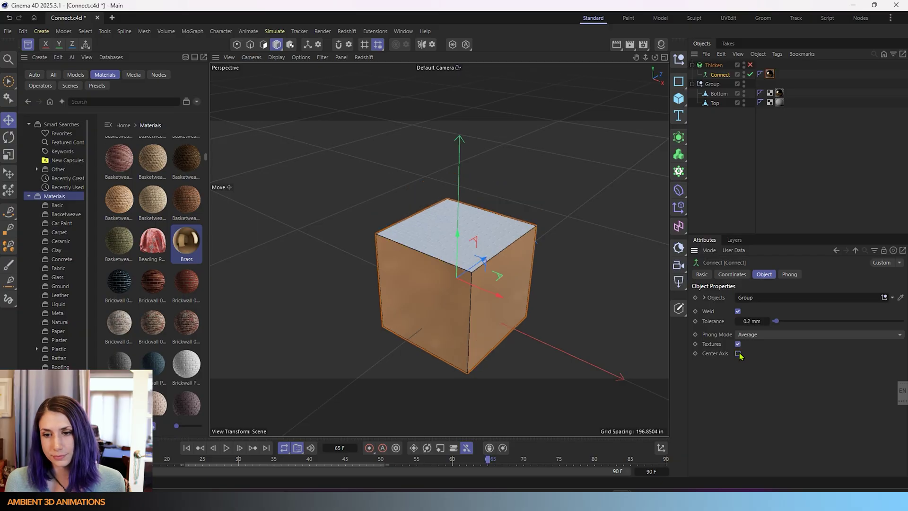
left_click(737, 353)
left_click(738, 354)
left_click(738, 353)
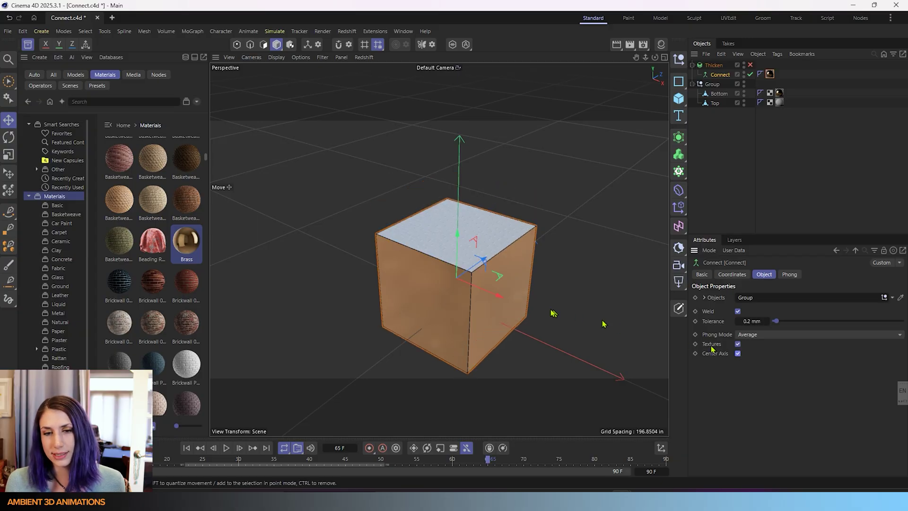